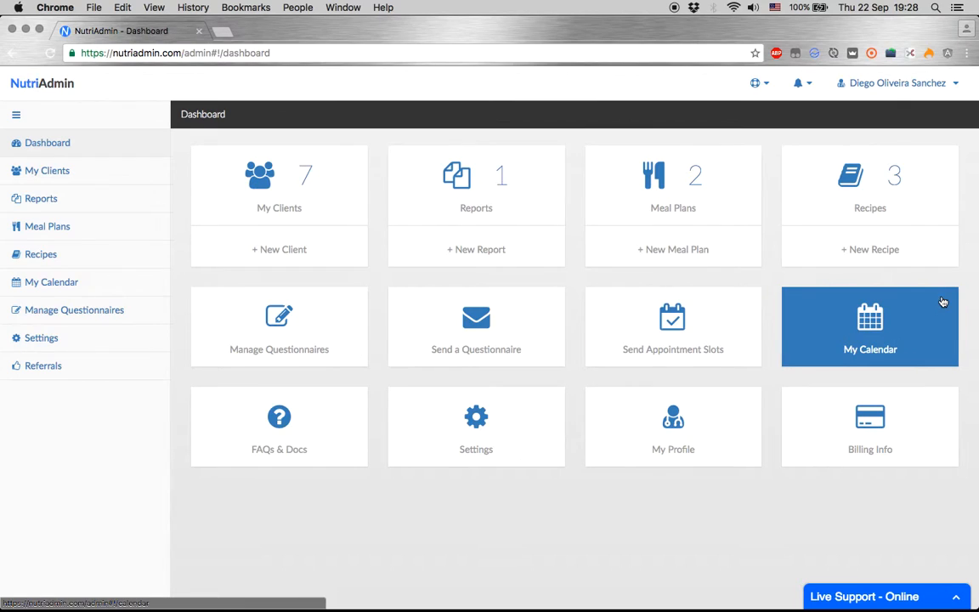
# Step: Open the calendar and examine the week's working hours, non-working hours and scheduled appointments
pyautogui.click(907, 337)
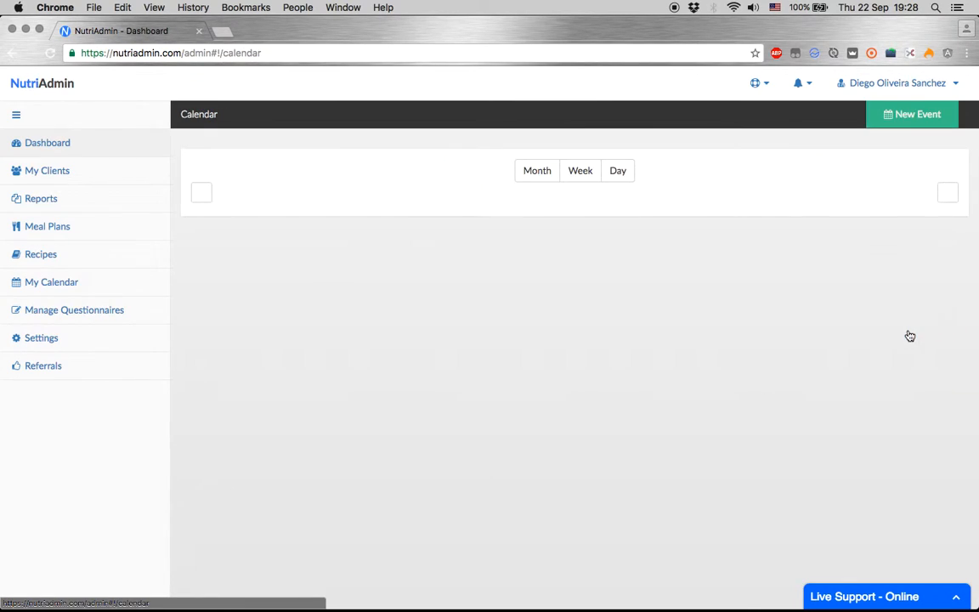
pyautogui.scroll(-2, 252, 430)
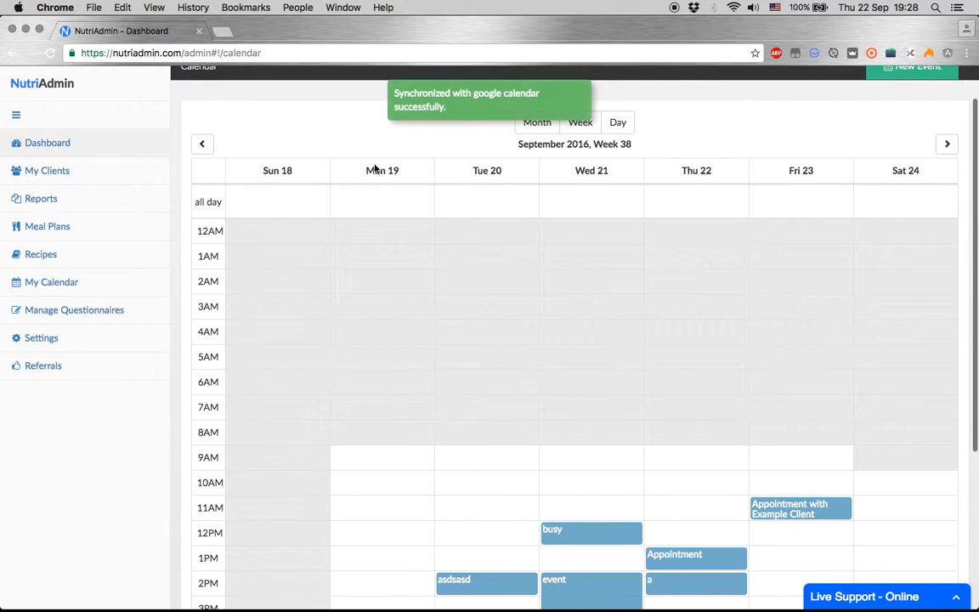
pyautogui.scroll(-3, 375, 168)
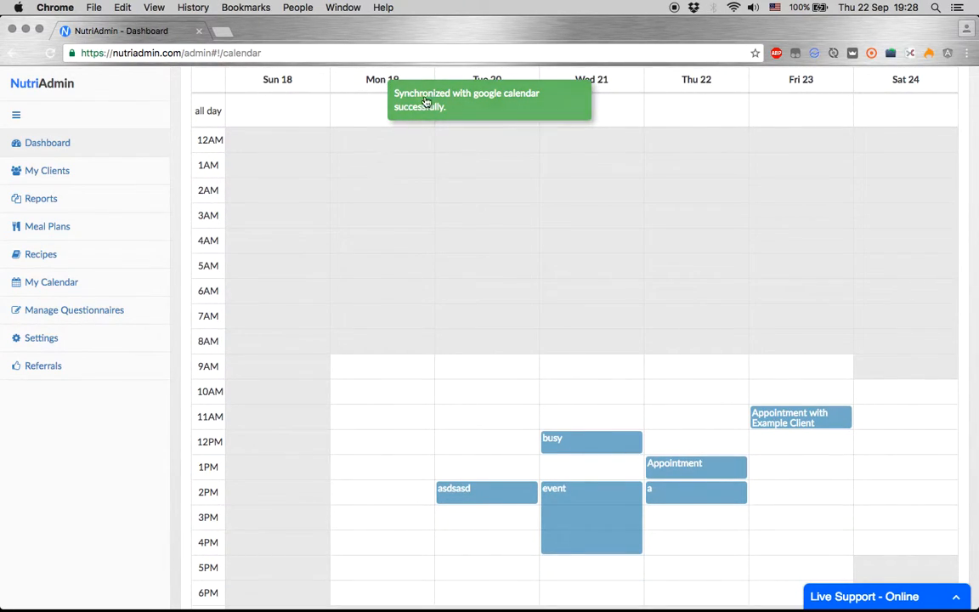
pyautogui.scroll(-1, 367, 438)
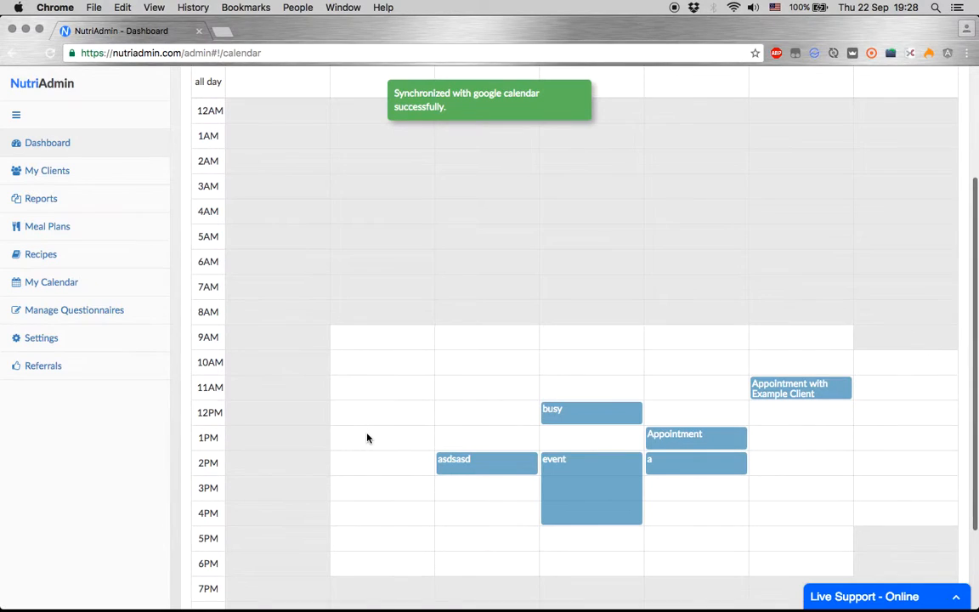
pyautogui.scroll(5, 262, 278)
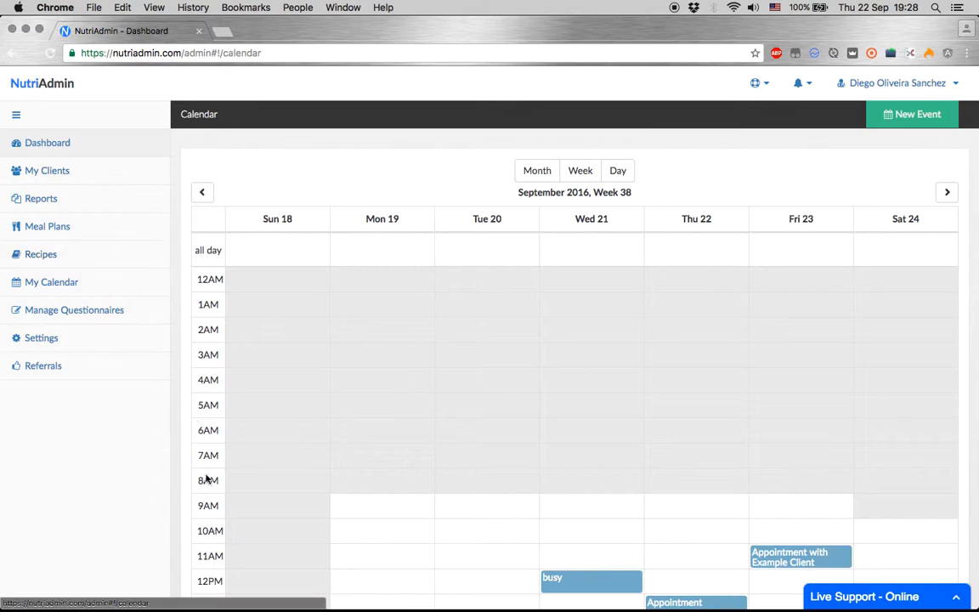
pyautogui.scroll(-4, 260, 431)
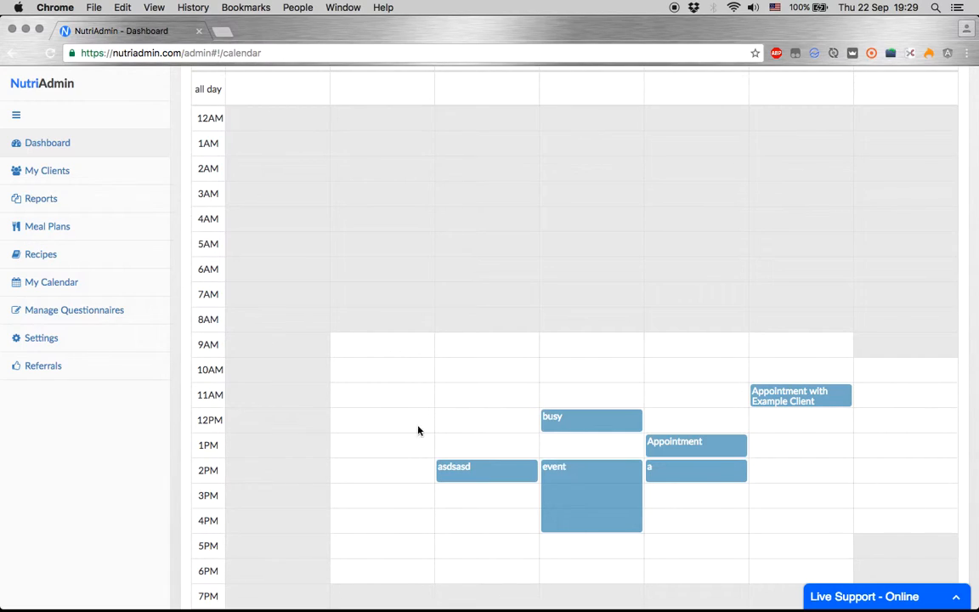
pyautogui.scroll(-1, 355, 508)
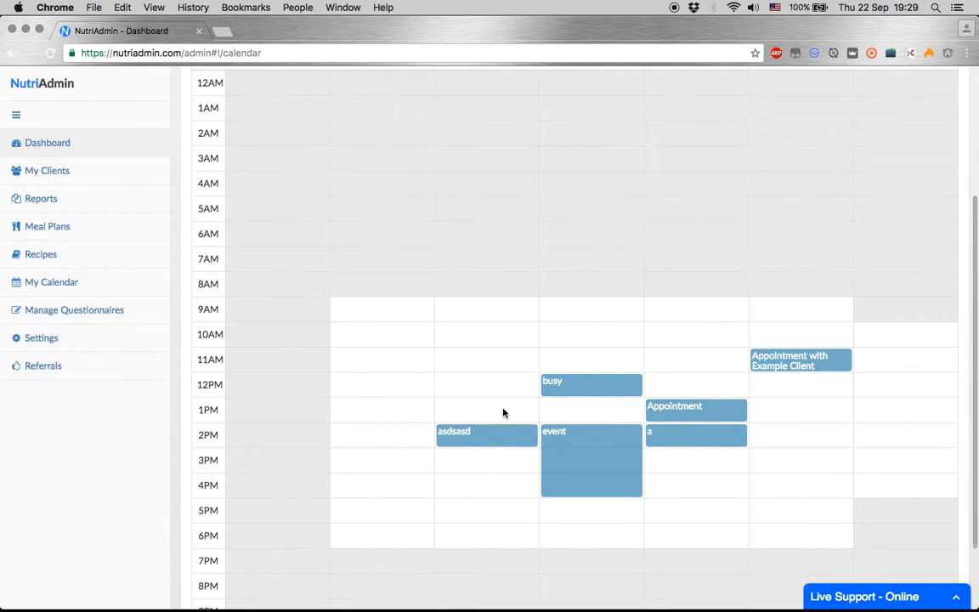
pyautogui.scroll(-3, 353, 378)
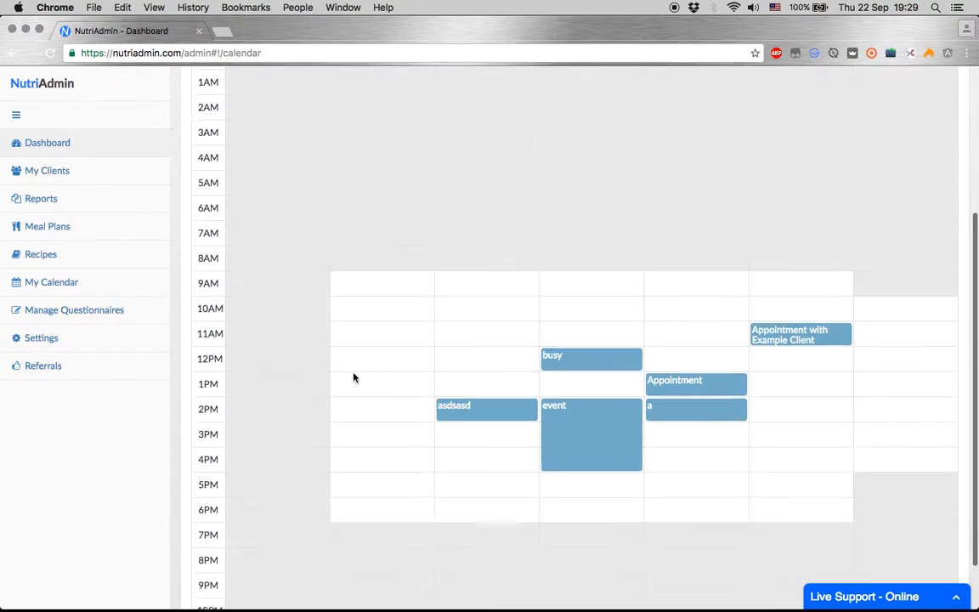
pyautogui.scroll(1, 255, 457)
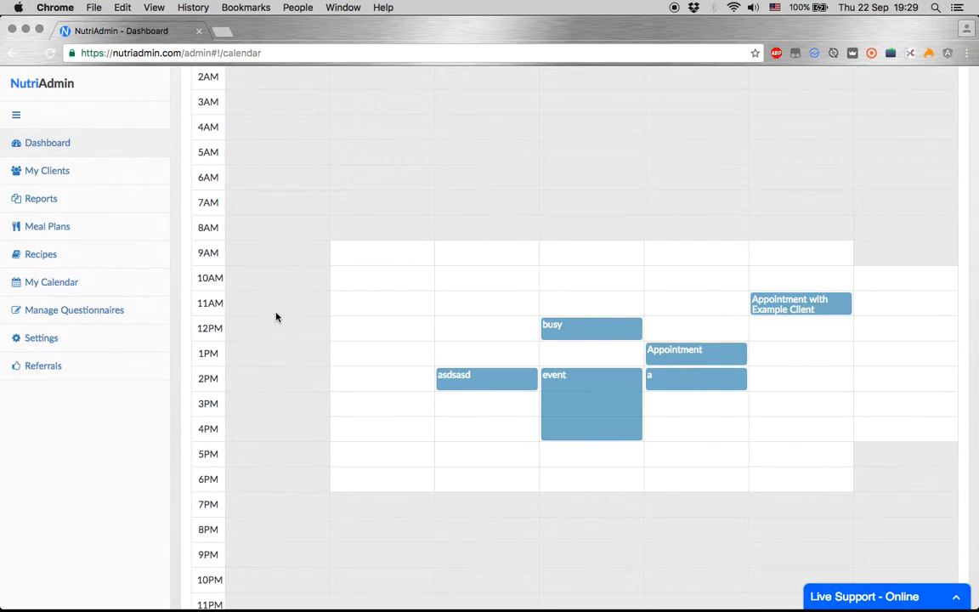
pyautogui.scroll(8, 273, 323)
pyautogui.scroll(-7, 277, 313)
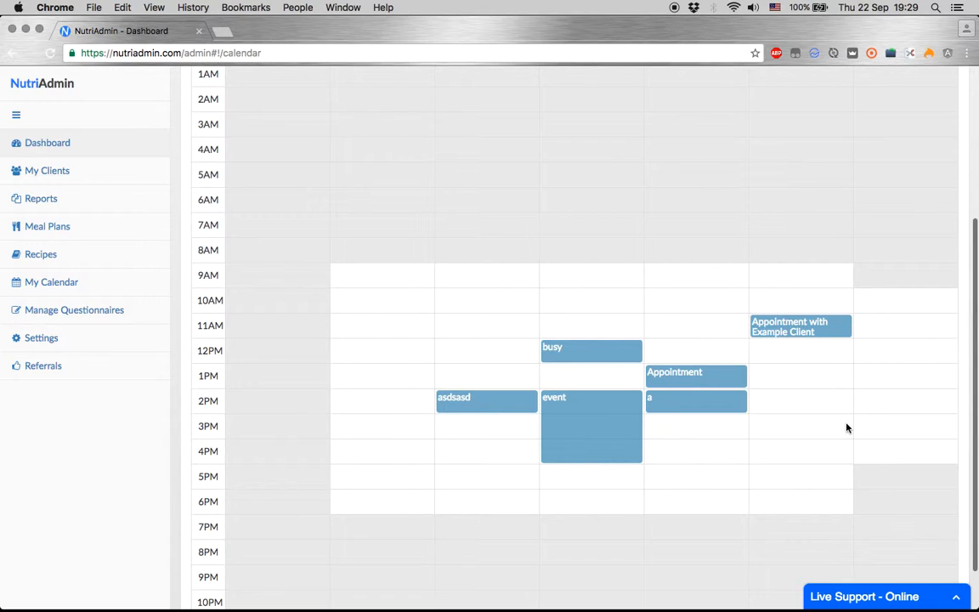
# Step: Start a new event on Friday 23 September at 5 PM and set its start time to 17:05
pyautogui.click(807, 473)
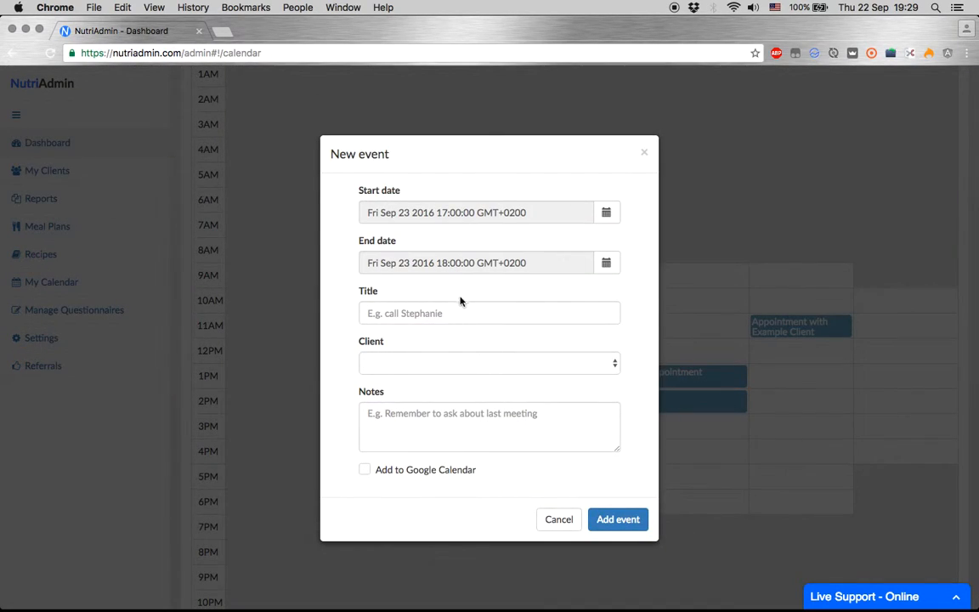
pyautogui.click(444, 220)
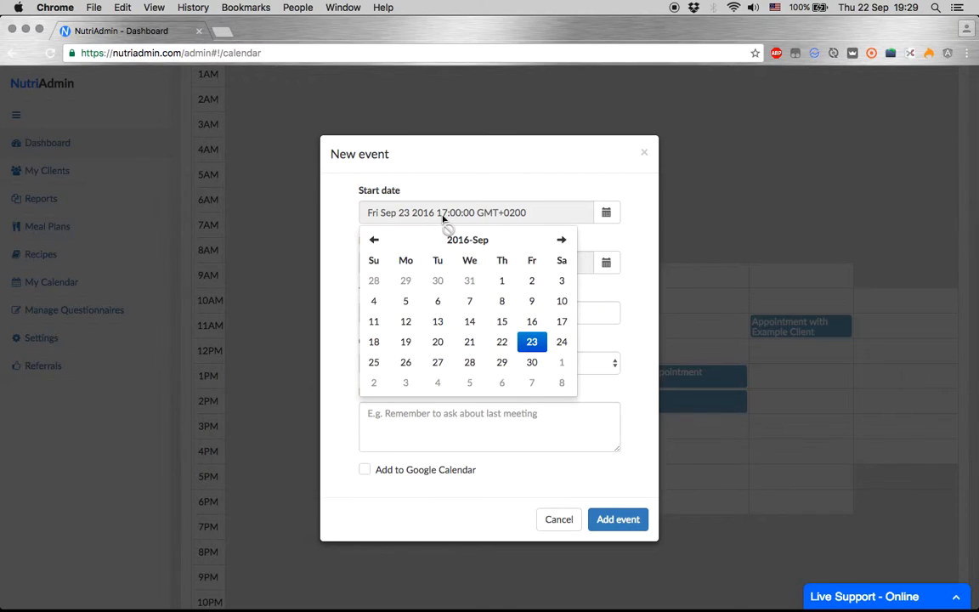
pyautogui.click(531, 342)
pyautogui.click(439, 355)
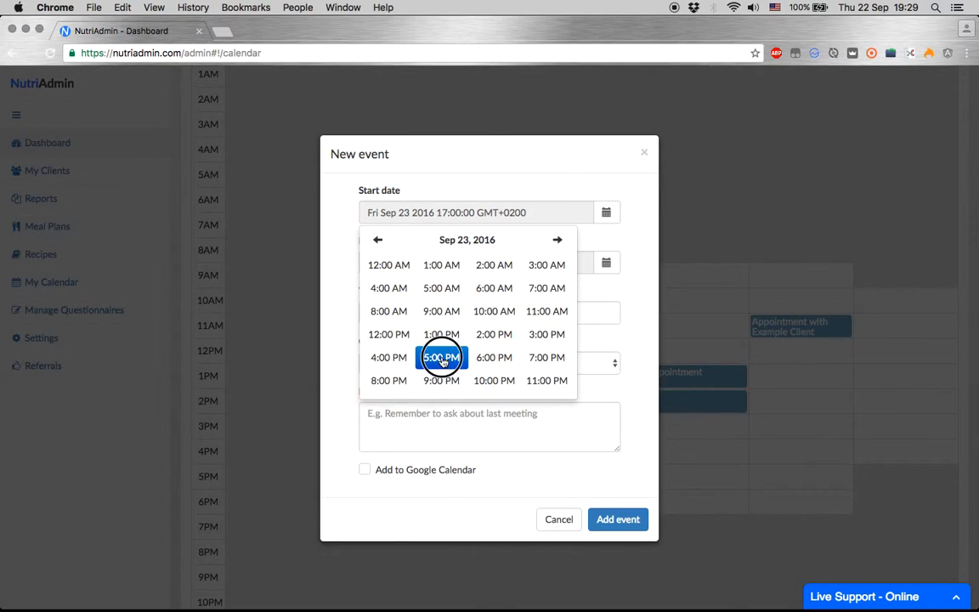
pyautogui.click(442, 265)
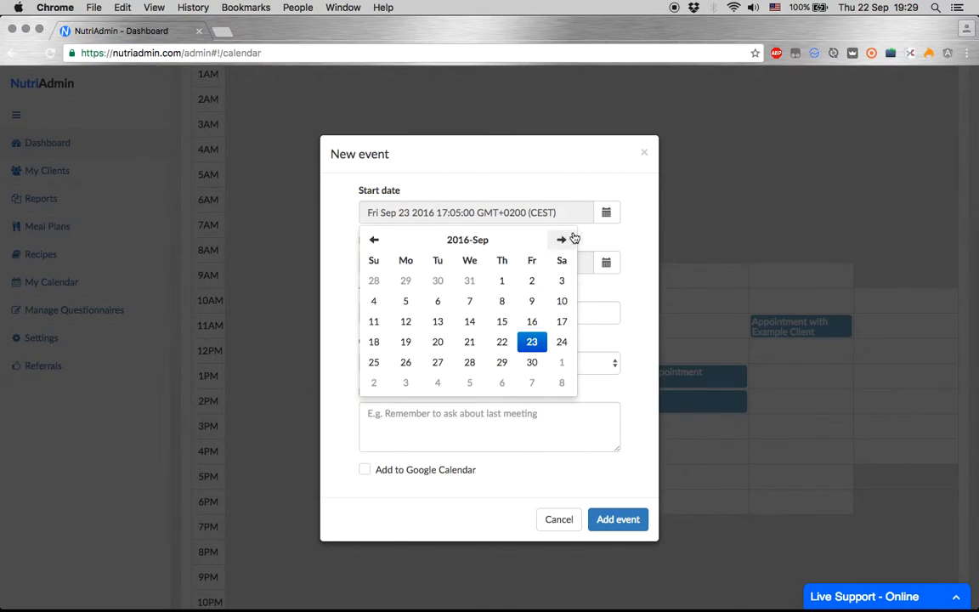
pyautogui.click(597, 243)
# Step: Title the event as a call to the client by first name and assign that client to it
pyautogui.click(465, 309)
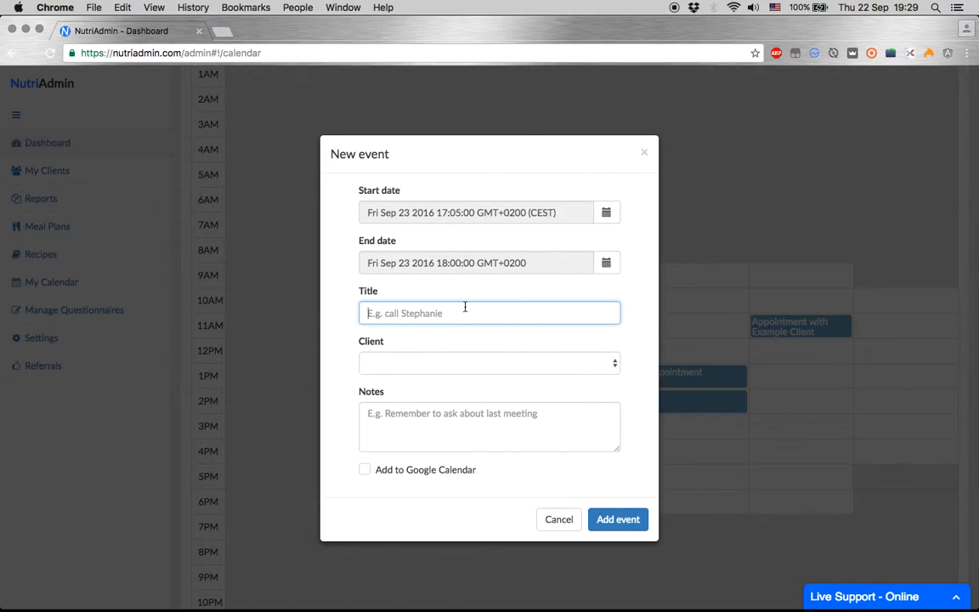
pyautogui.write('Call Diego')
pyautogui.click(446, 363)
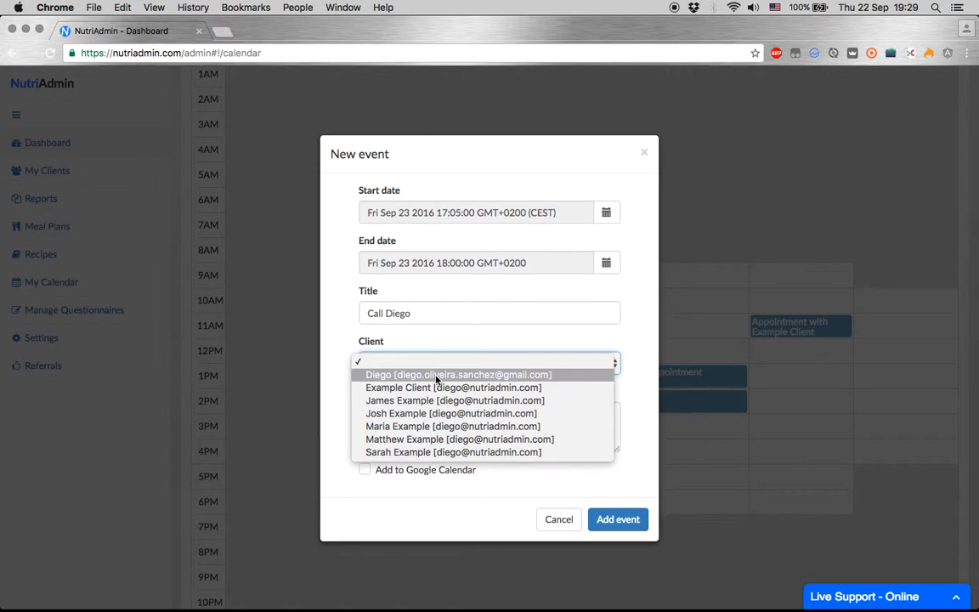
pyautogui.click(436, 375)
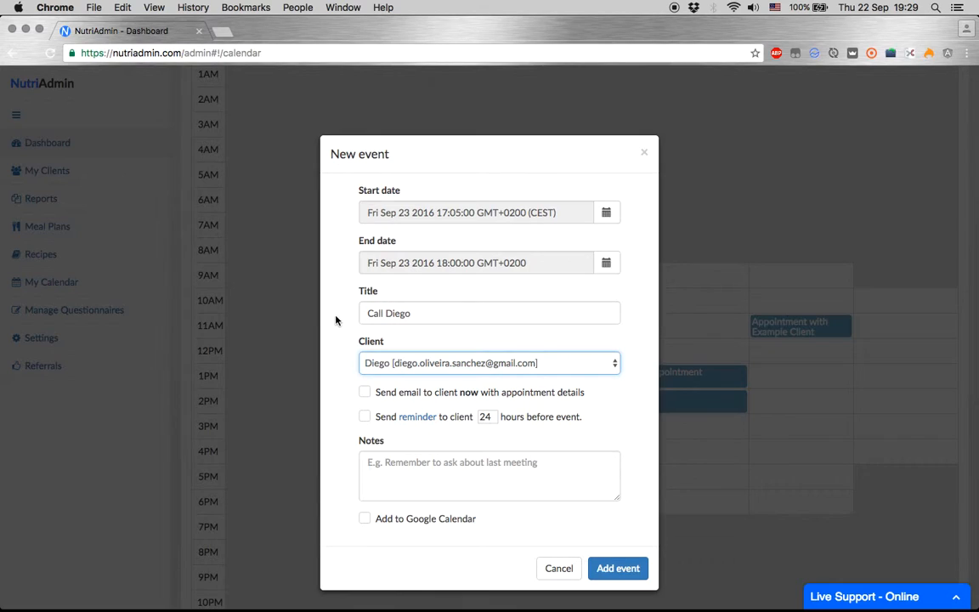
pyautogui.scroll(-1, 335, 320)
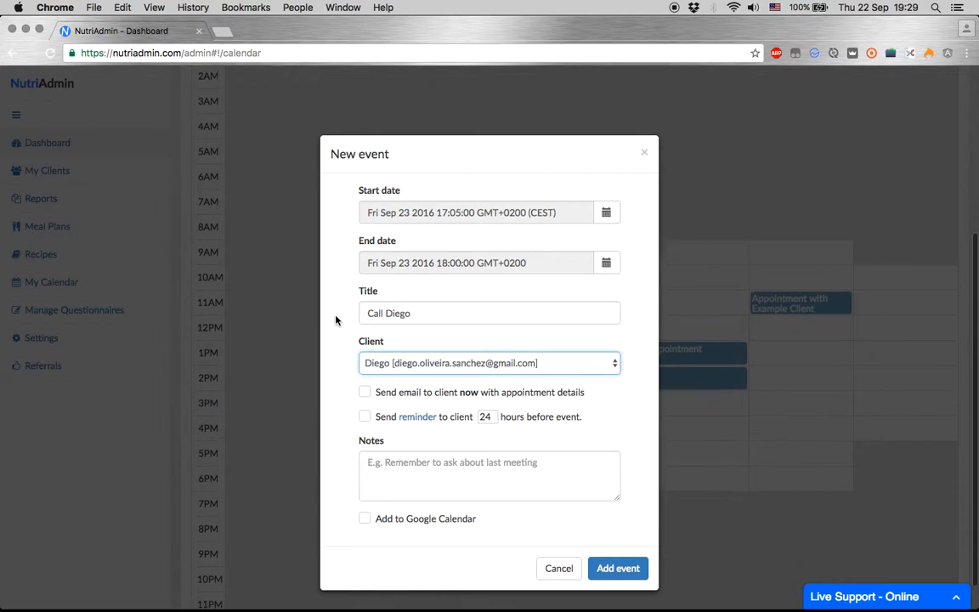
# Step: Enable the immediate client email, the client reminder and adding to Google Calendar, and try to add the event
pyautogui.click(364, 393)
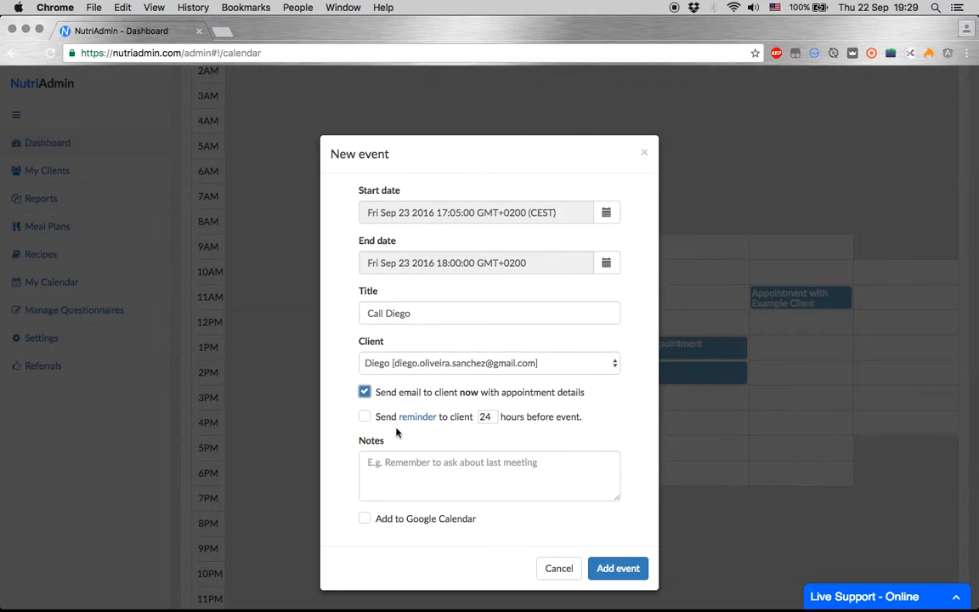
pyautogui.click(365, 417)
pyautogui.doubleClick(489, 415)
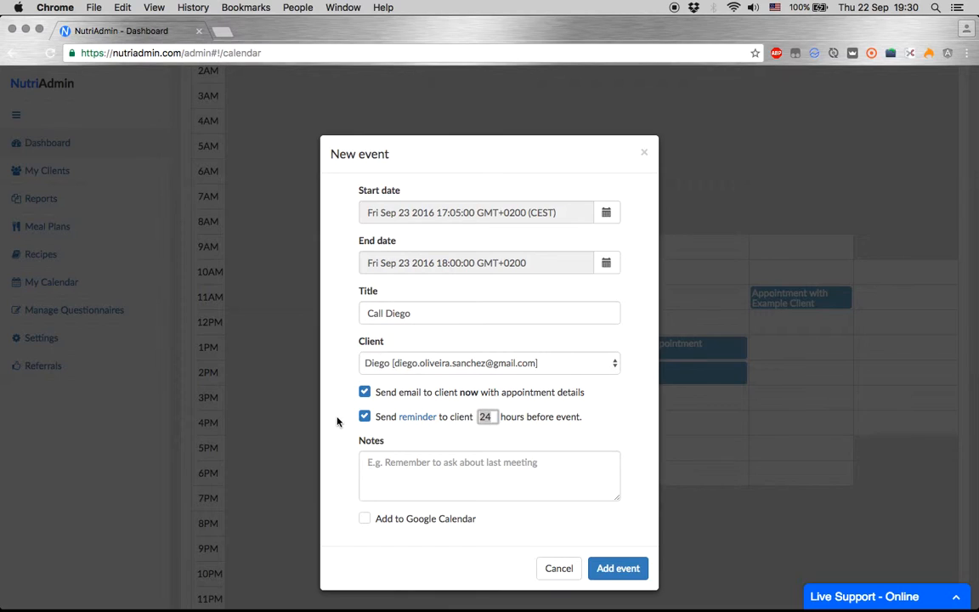
pyautogui.scroll(-1, 337, 422)
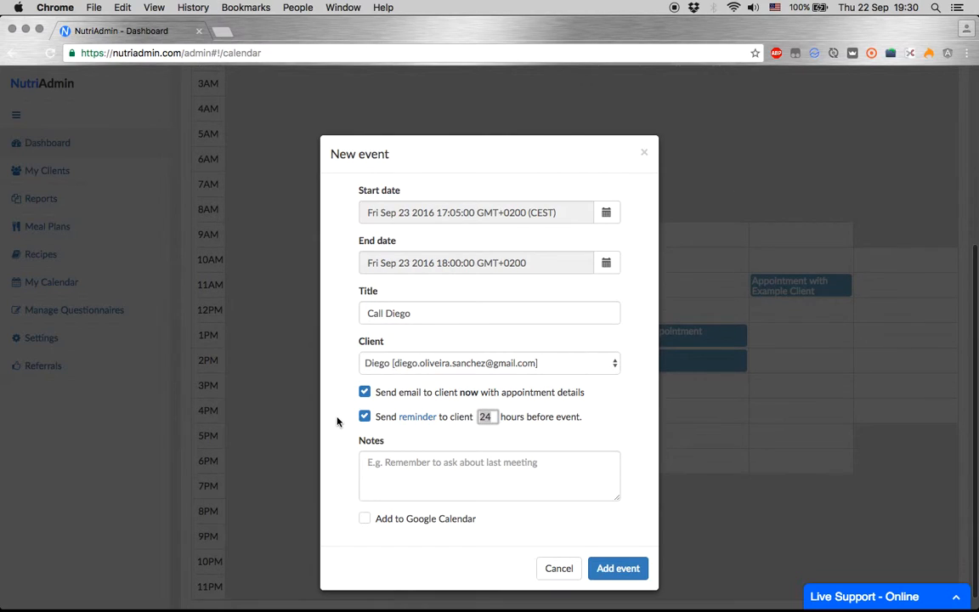
pyautogui.click(365, 519)
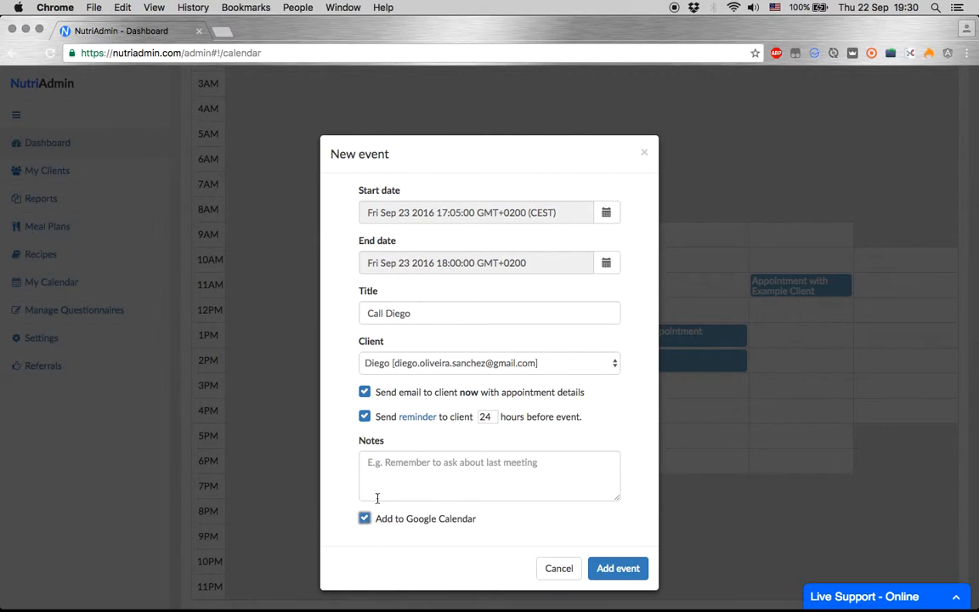
pyautogui.click(627, 567)
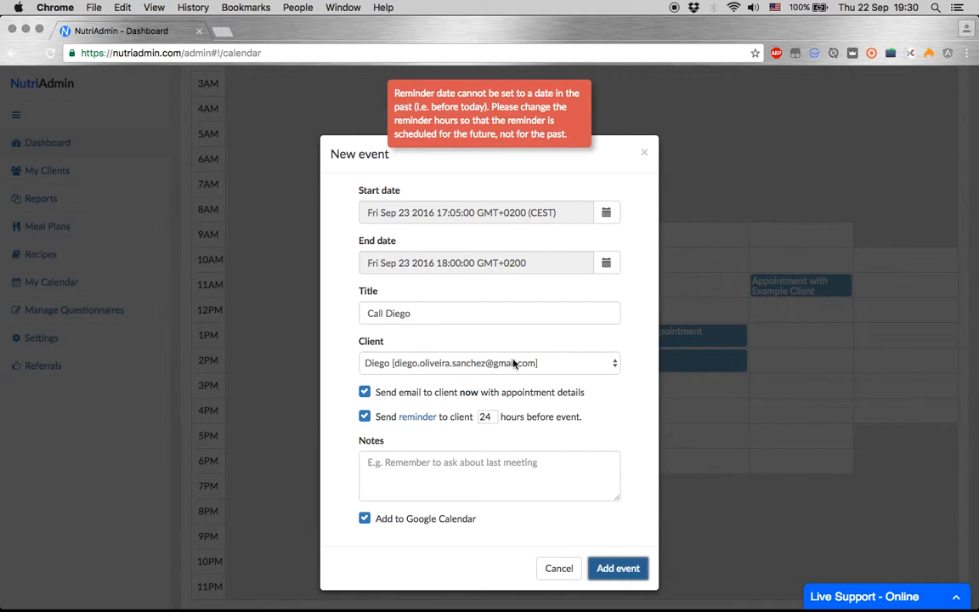
# Step: Set the client reminder to 1 hour before the event, add the event and close the form
pyautogui.doubleClick(486, 415)
pyautogui.write('1')
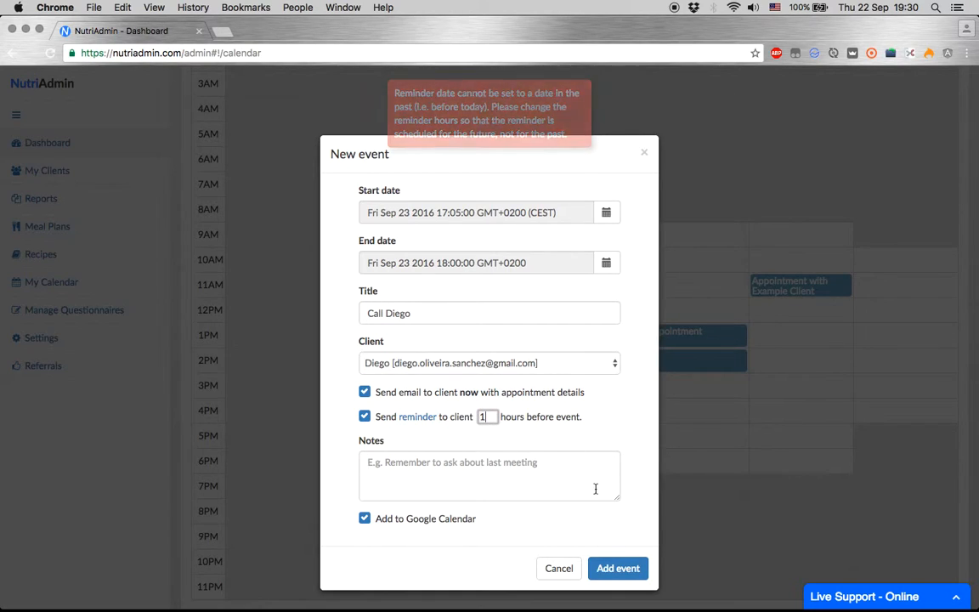
pyautogui.click(618, 571)
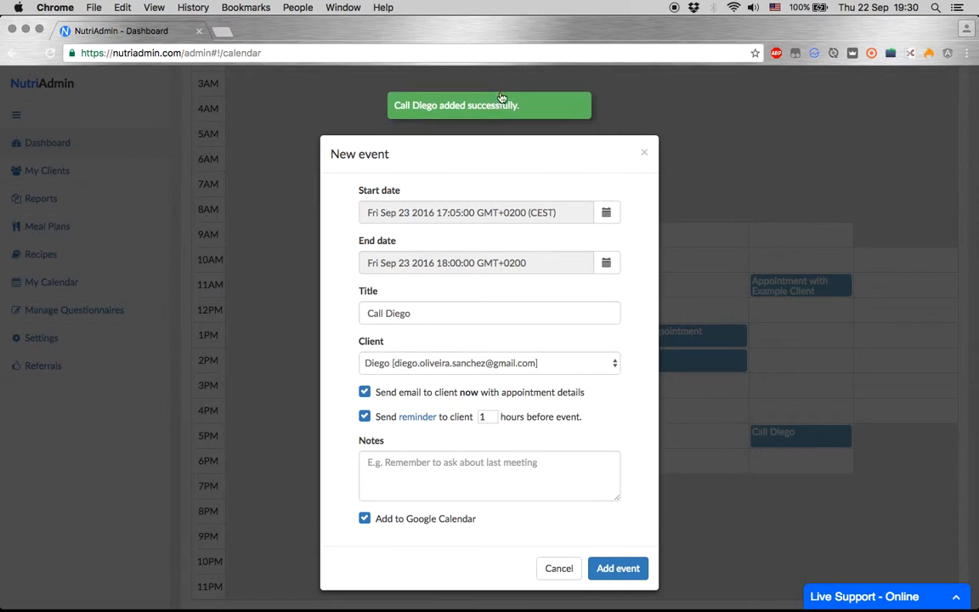
pyautogui.click(642, 155)
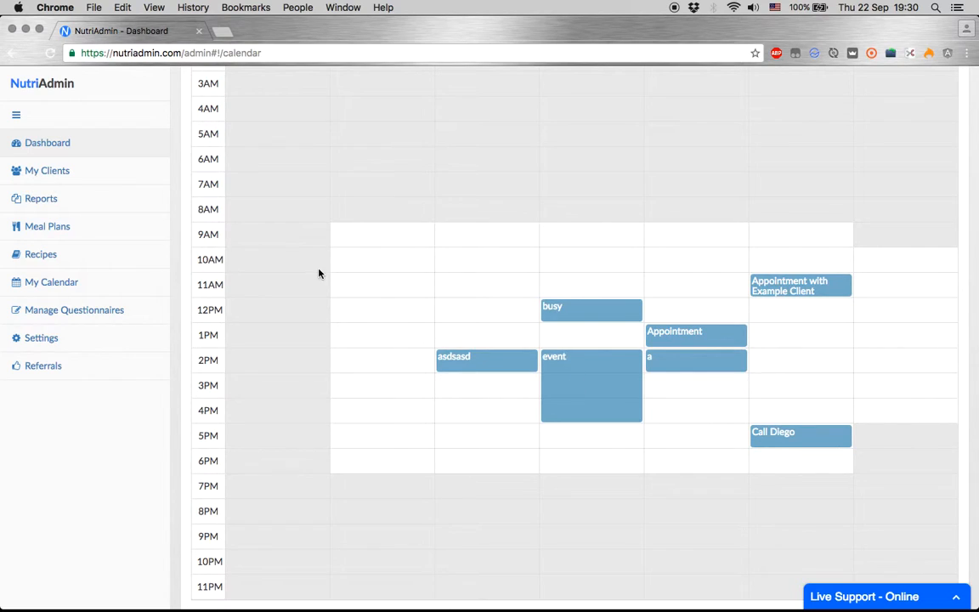
# Step: Open the working schedule settings and collapse the Default Working Schedule
pyautogui.click(99, 141)
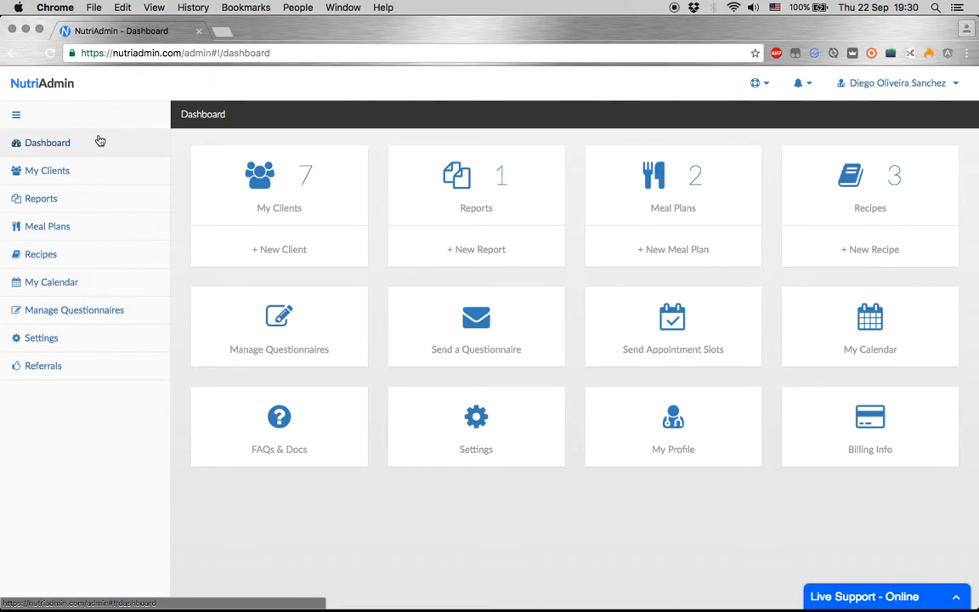
pyautogui.click(53, 339)
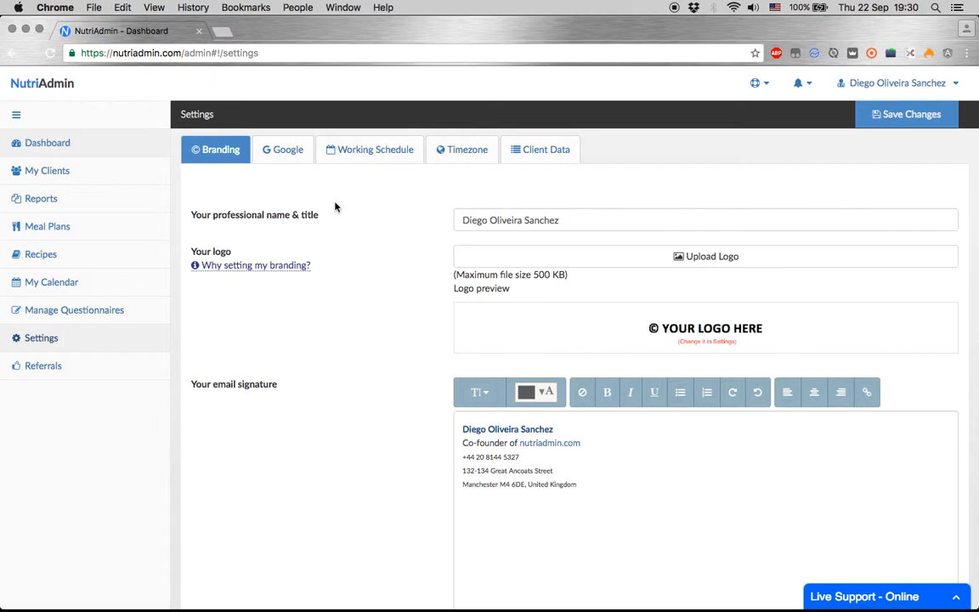
pyautogui.click(352, 147)
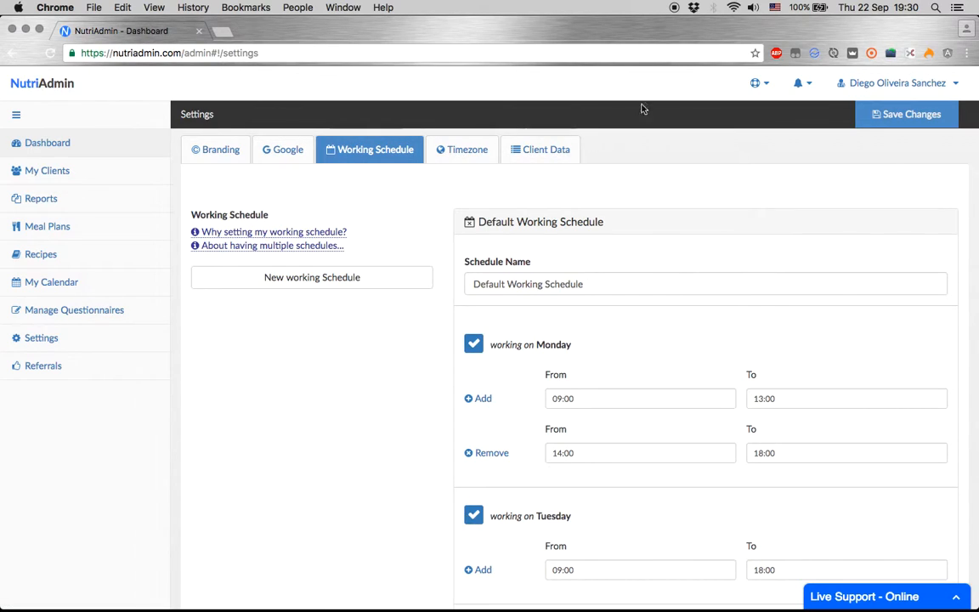
pyautogui.click(521, 221)
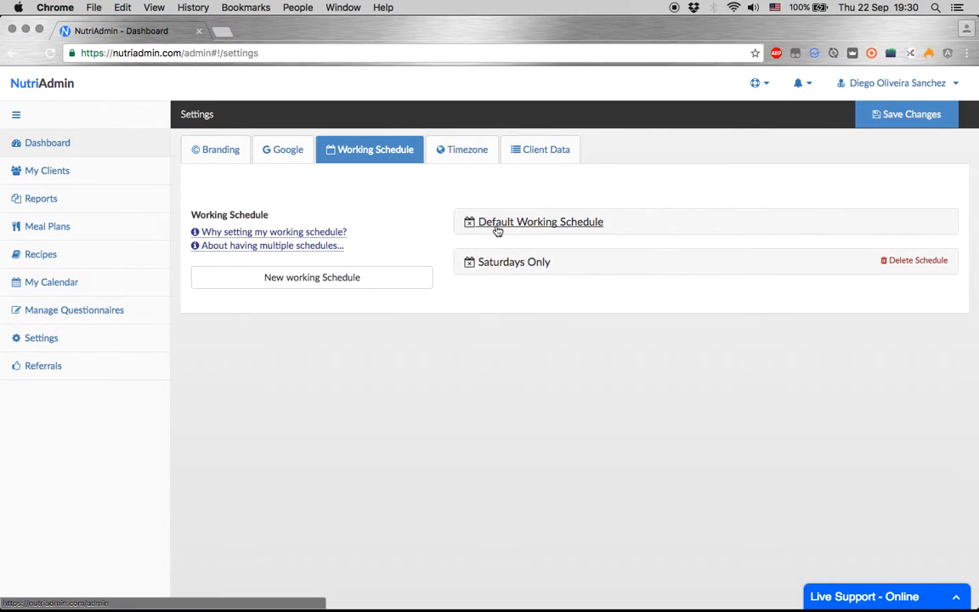
# Step: Expand the Default Working Schedule, examine its daily hours and default client appointment length, and collapse it again
pyautogui.click(498, 230)
pyautogui.scroll(-3, 443, 394)
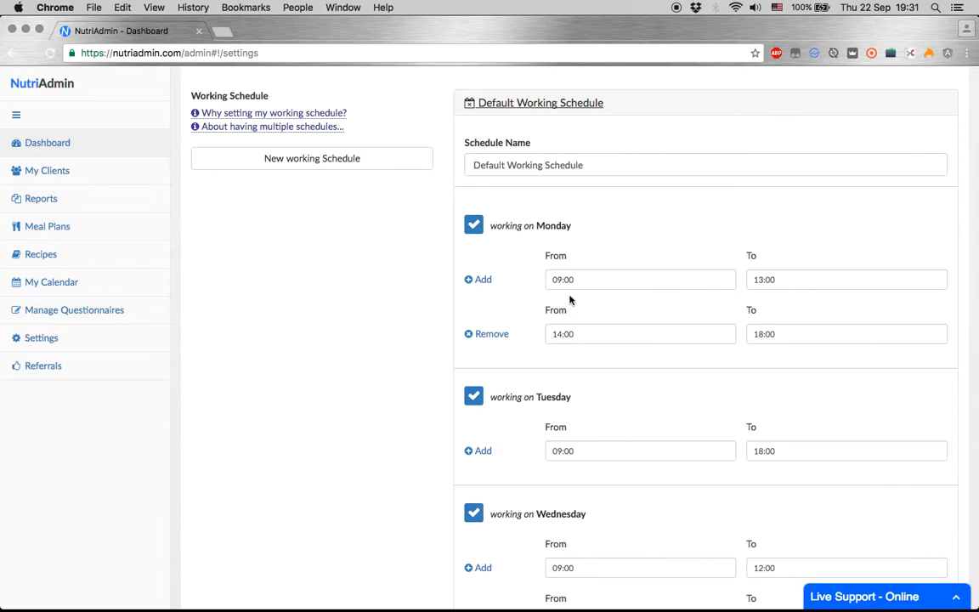
pyautogui.click(559, 334)
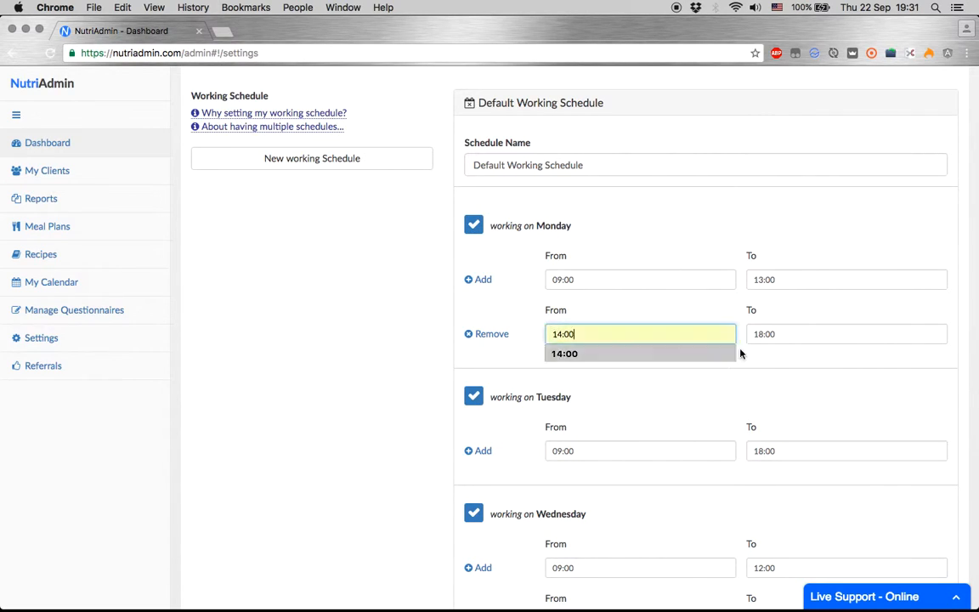
pyautogui.click(762, 334)
pyautogui.scroll(-5, 371, 419)
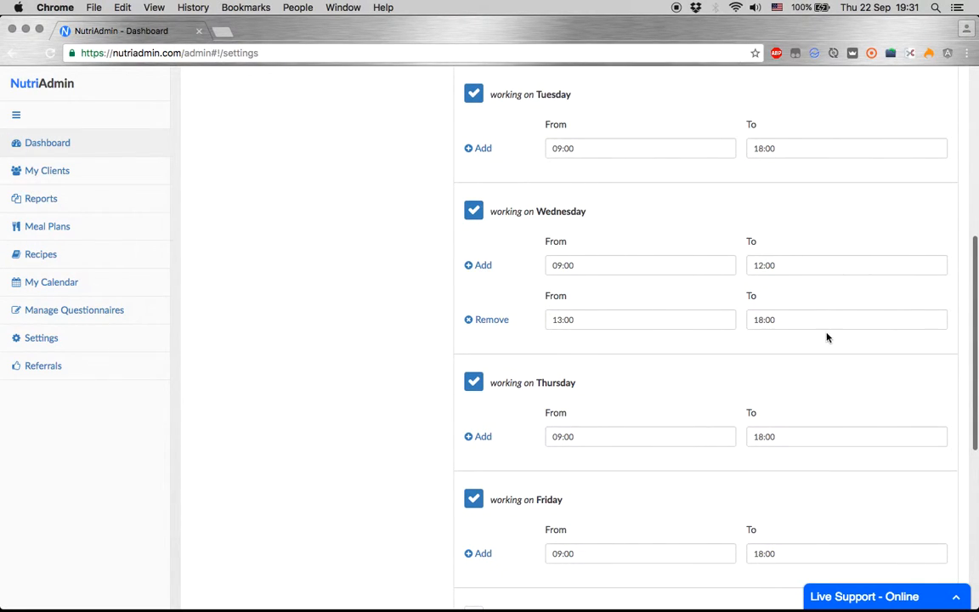
pyautogui.scroll(-3, 371, 414)
pyautogui.scroll(-3, 371, 414)
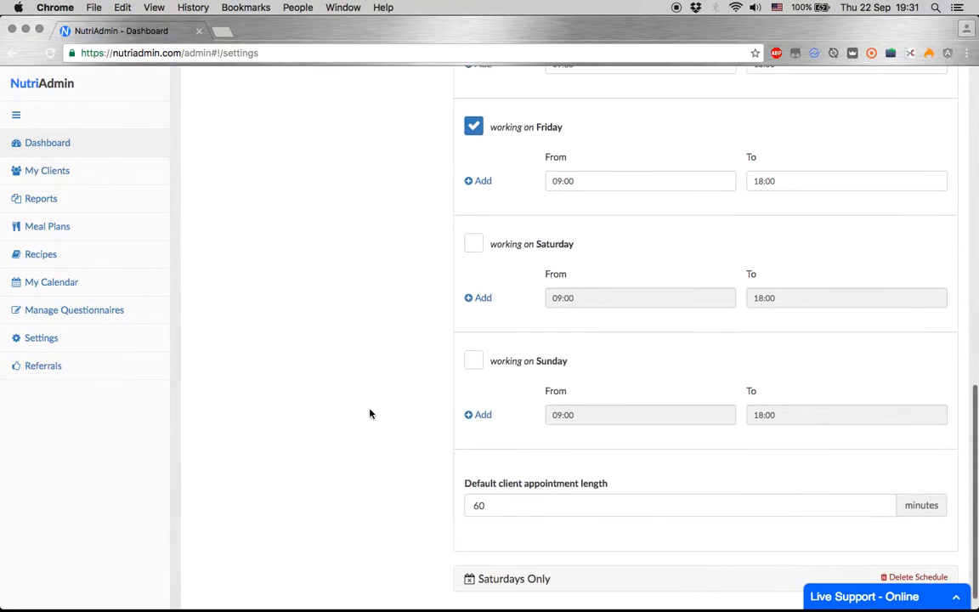
pyautogui.scroll(15, 370, 410)
pyautogui.click(554, 222)
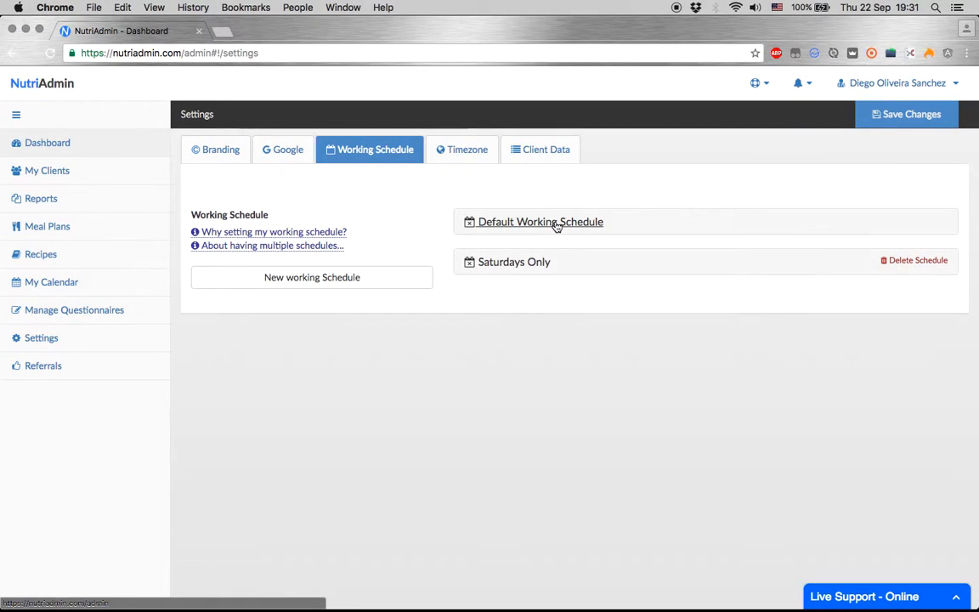
# Step: Expand the Saturdays Only schedule and examine its working days and hours
pyautogui.click(535, 264)
pyautogui.scroll(-9, 424, 413)
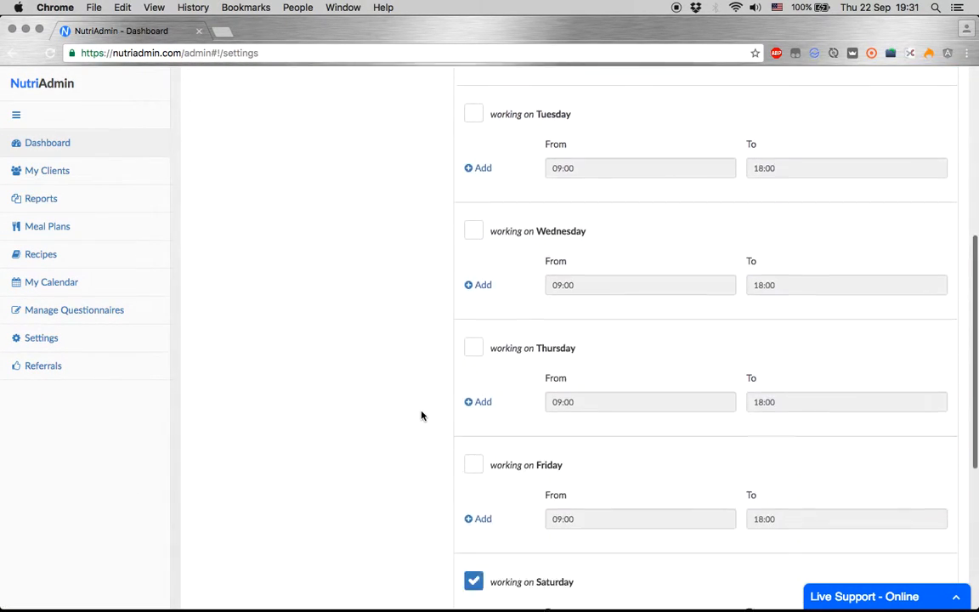
pyautogui.scroll(-1, 423, 416)
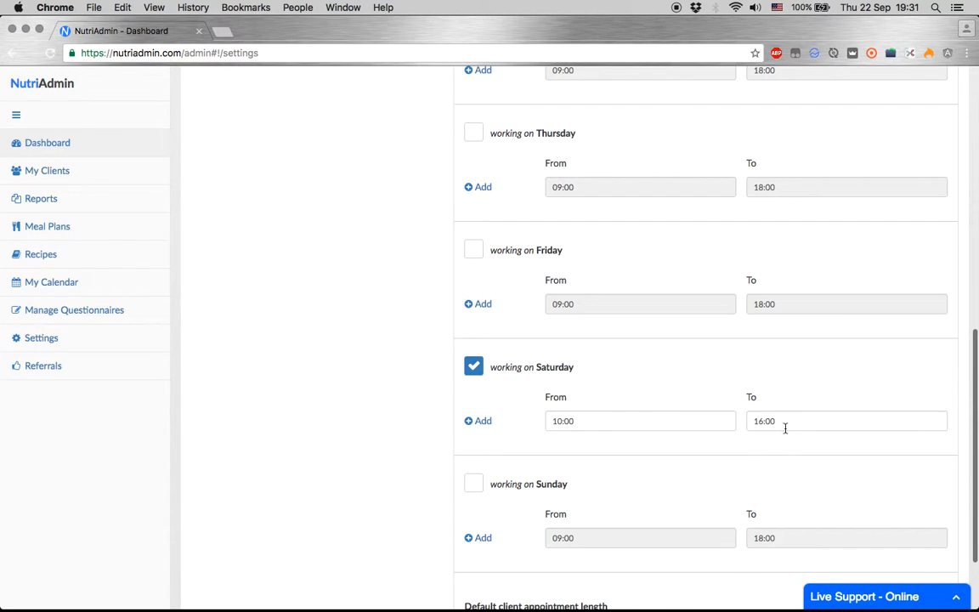
pyautogui.scroll(10, 467, 412)
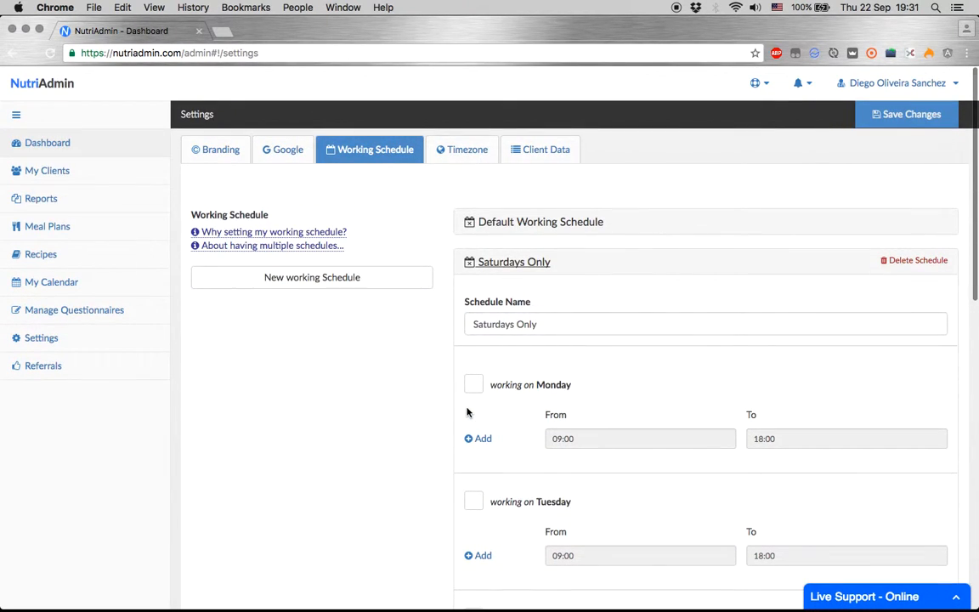
# Step: From the dashboard, prepare an appointment slots email for the last client in the list using the Saturdays Only schedule, and preview it
pyautogui.click(35, 142)
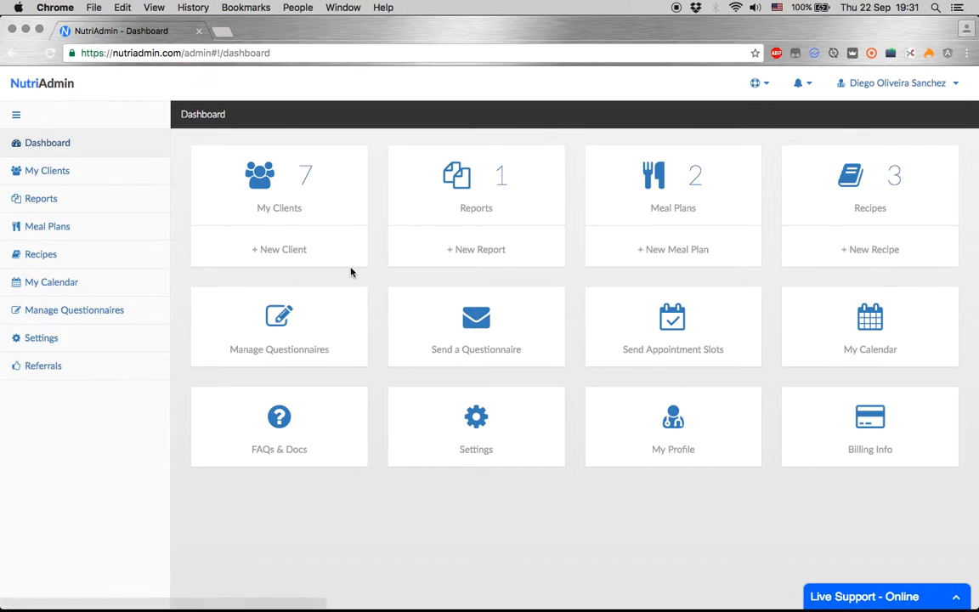
pyautogui.click(678, 333)
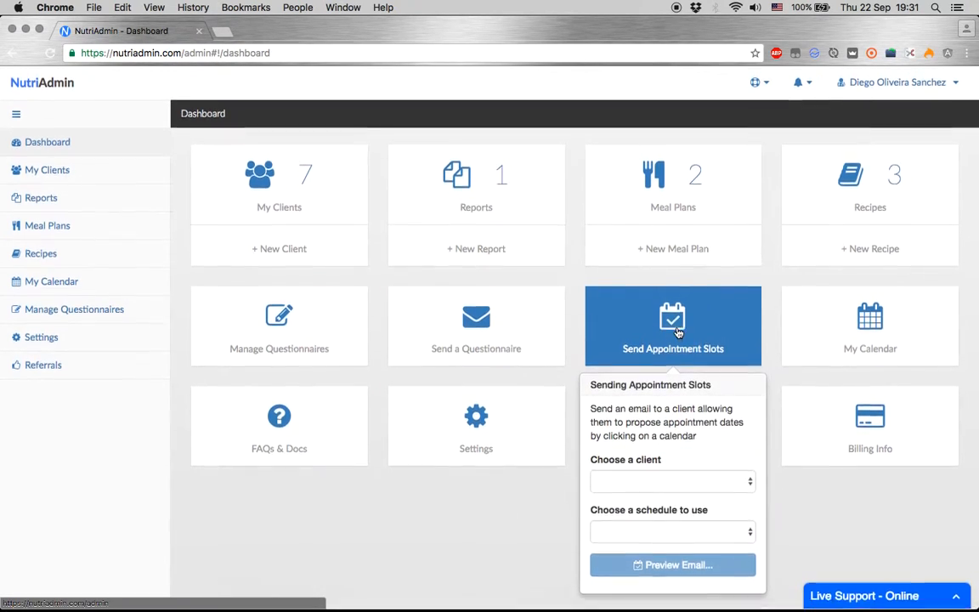
pyautogui.click(665, 481)
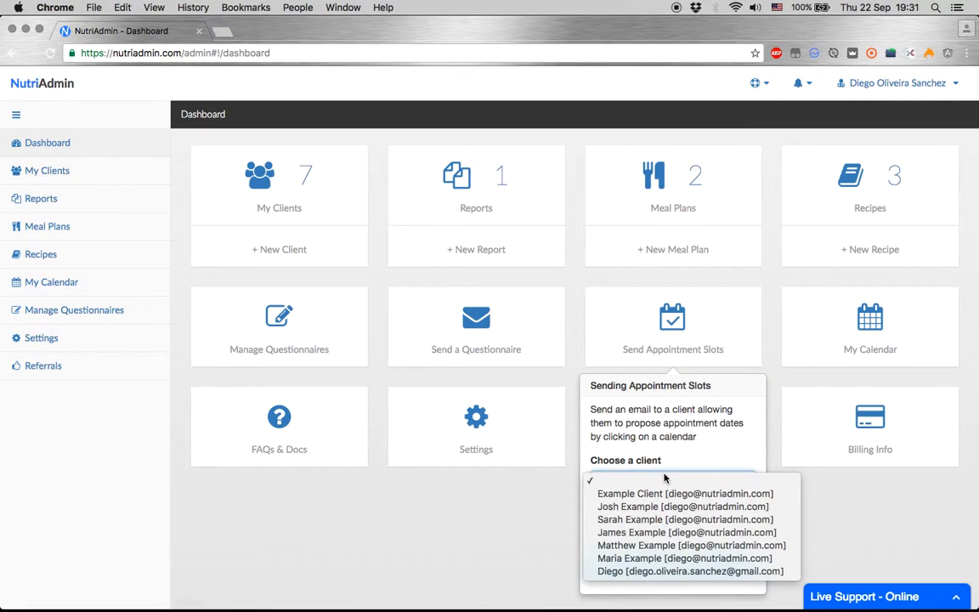
pyautogui.click(667, 571)
pyautogui.click(659, 529)
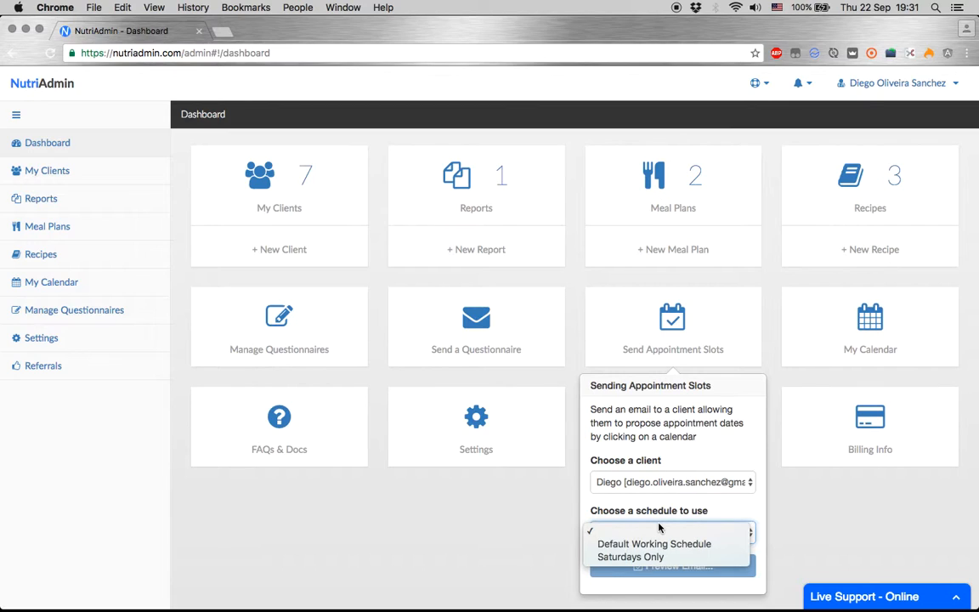
pyautogui.click(632, 559)
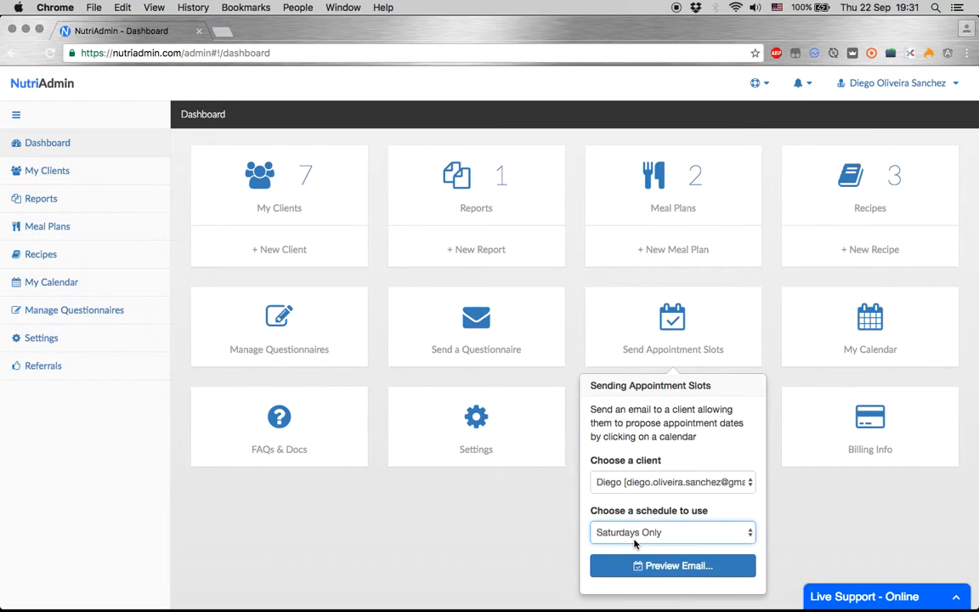
pyautogui.click(635, 571)
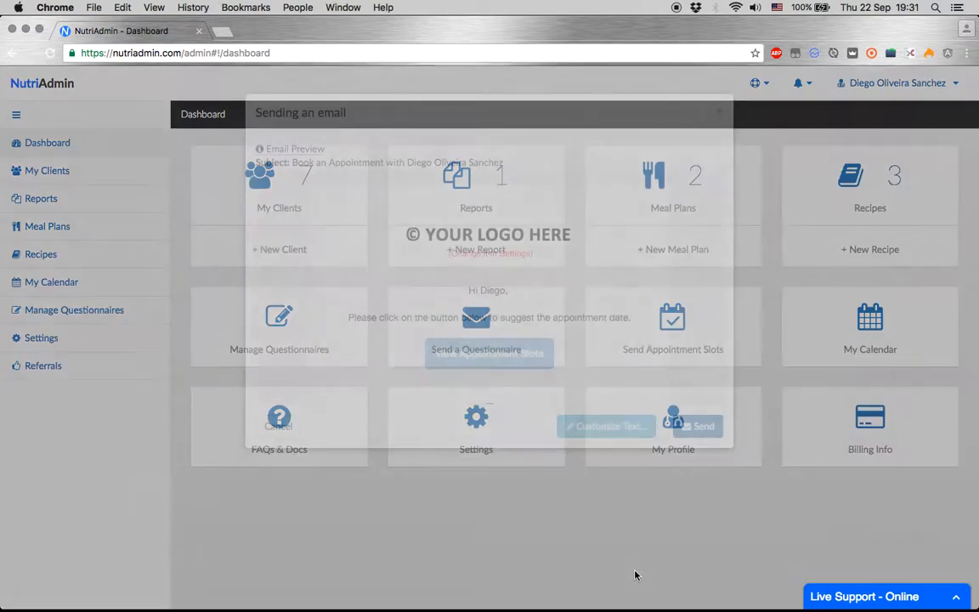
# Step: Review the appointment booking email preview, send it to the client and dismiss the notifications
pyautogui.scroll(-2, 558, 247)
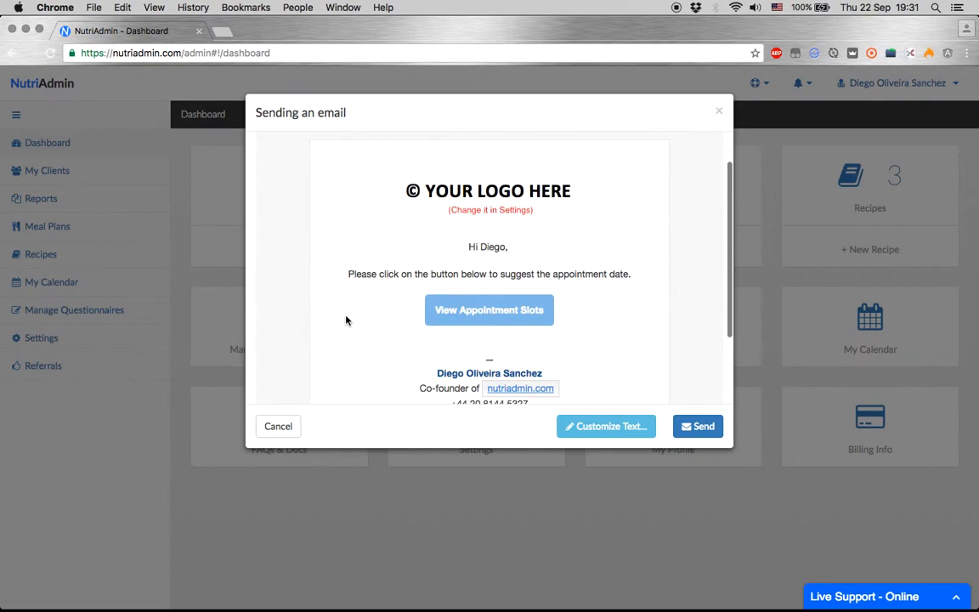
pyautogui.scroll(-3, 371, 343)
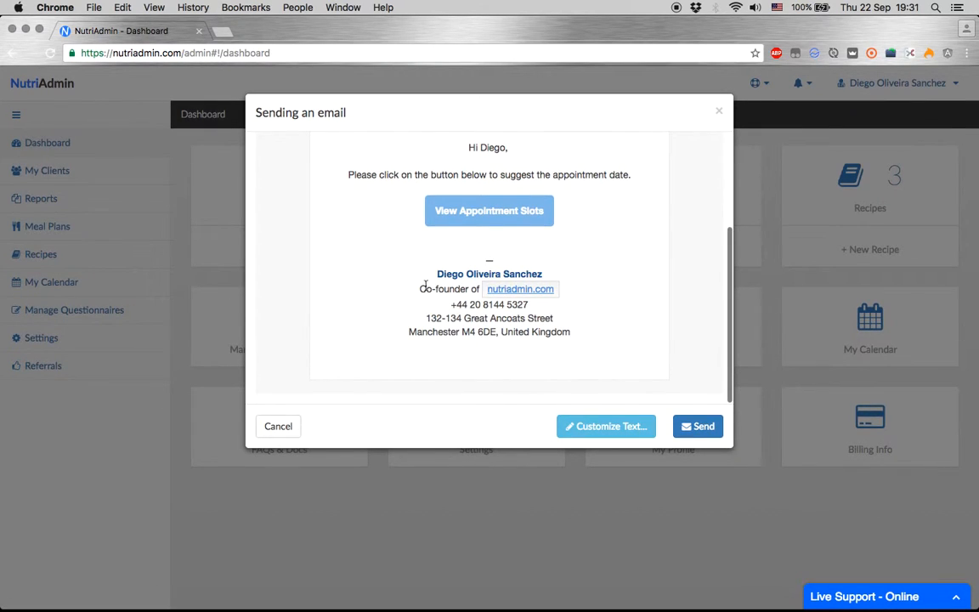
pyautogui.scroll(4, 375, 286)
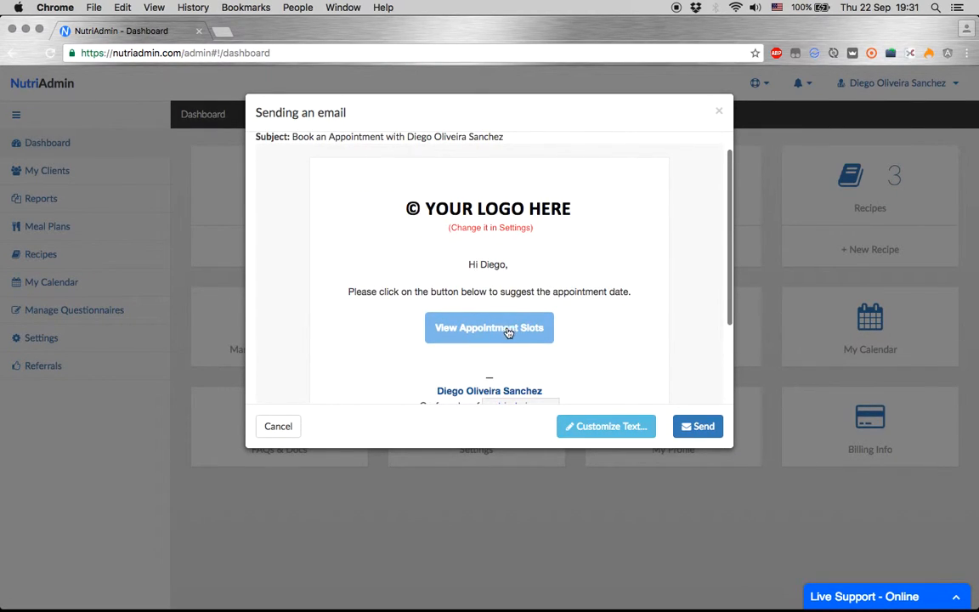
pyautogui.click(690, 433)
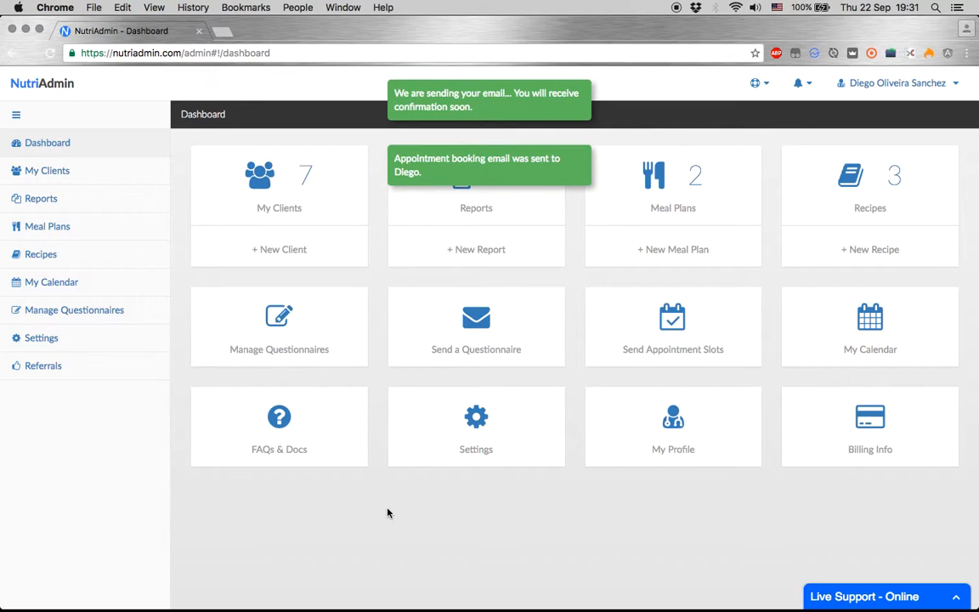
pyautogui.click(546, 90)
pyautogui.click(546, 91)
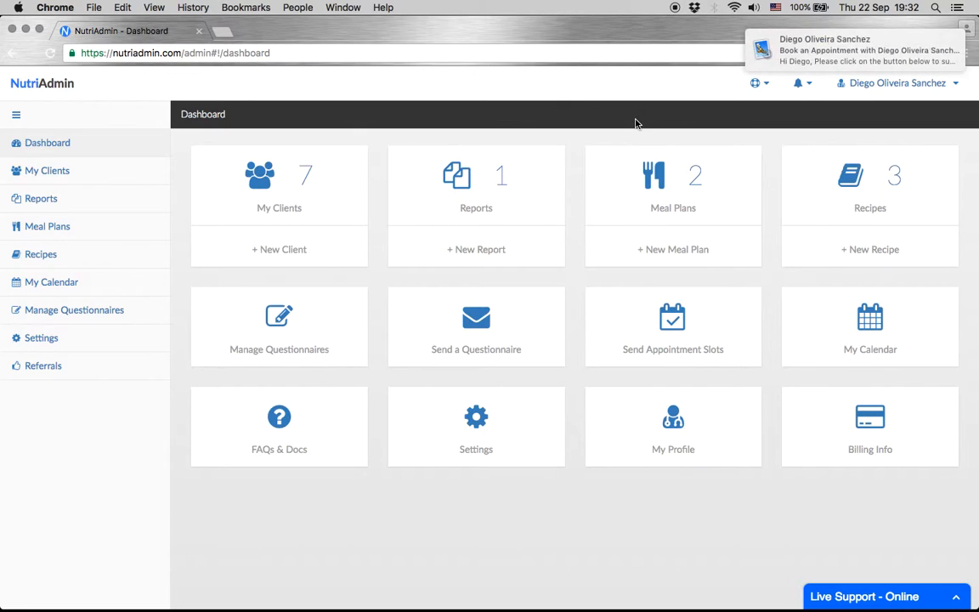
# Step: Open the received booking email in Mail, follow its appointment slots link and examine the available times for the week
pyautogui.click(846, 39)
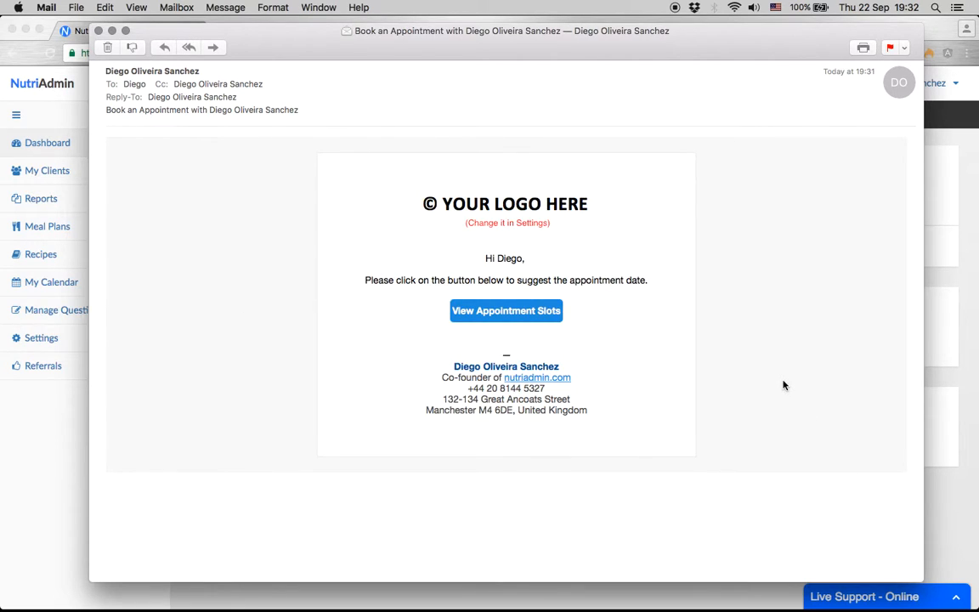
pyautogui.click(494, 314)
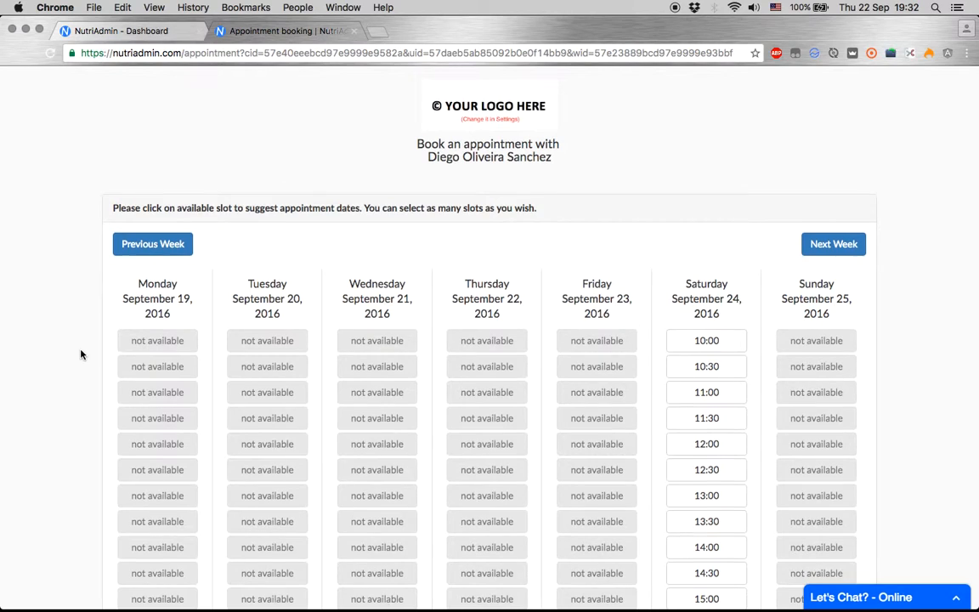
pyautogui.scroll(-3, 81, 354)
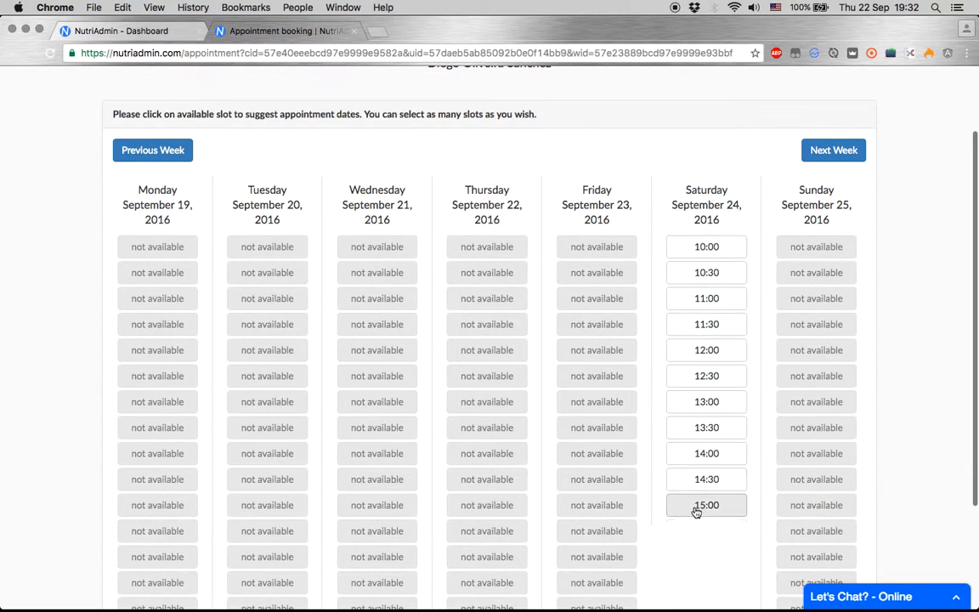
pyautogui.scroll(-1, 655, 435)
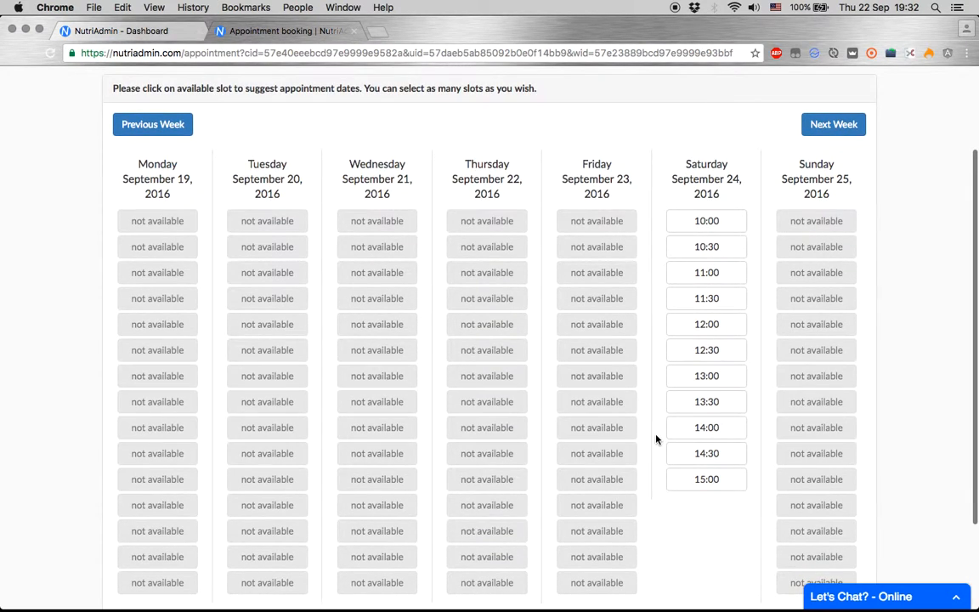
pyautogui.scroll(-2, 704, 527)
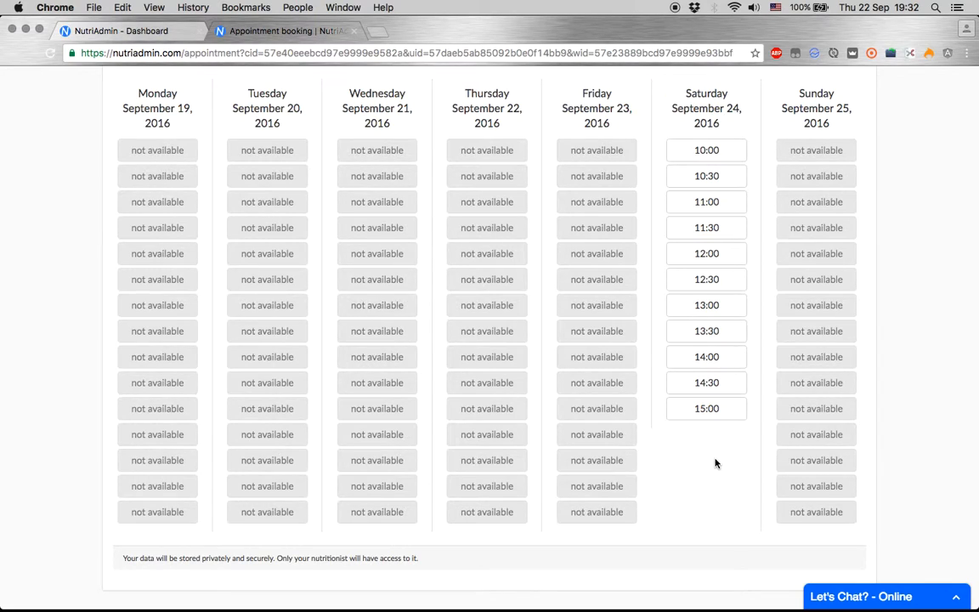
pyautogui.scroll(3, 714, 463)
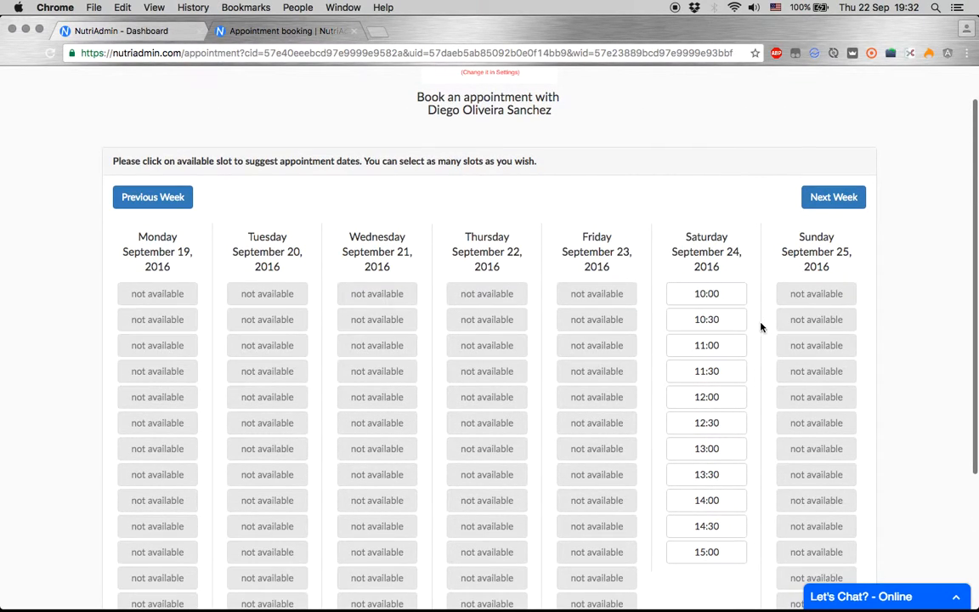
# Step: Suggest the 10:00 and 11:30 slots on Saturday 24 September 2016 as the client's appointment times
pyautogui.scroll(-1, 761, 327)
pyautogui.click(706, 227)
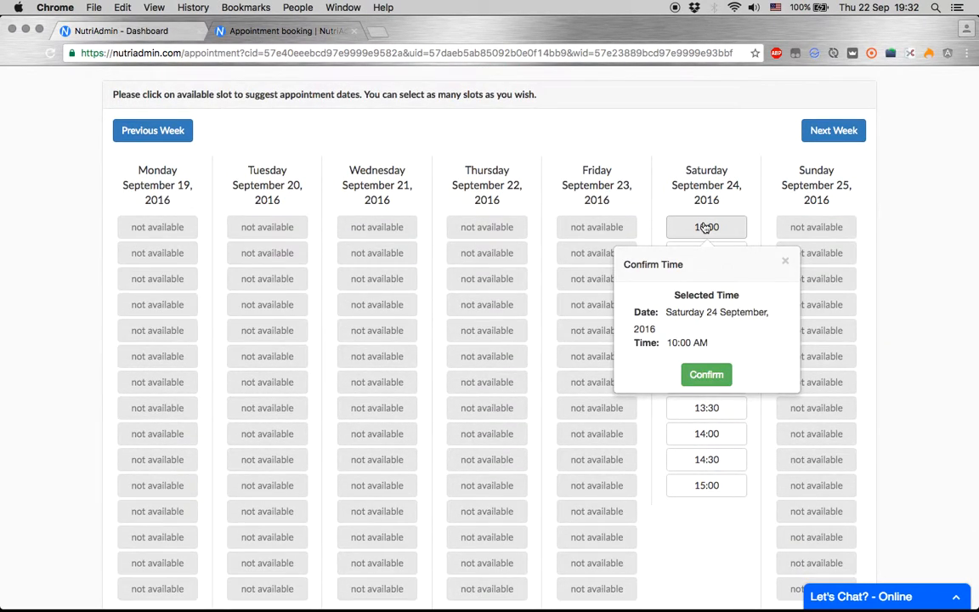
pyautogui.click(704, 374)
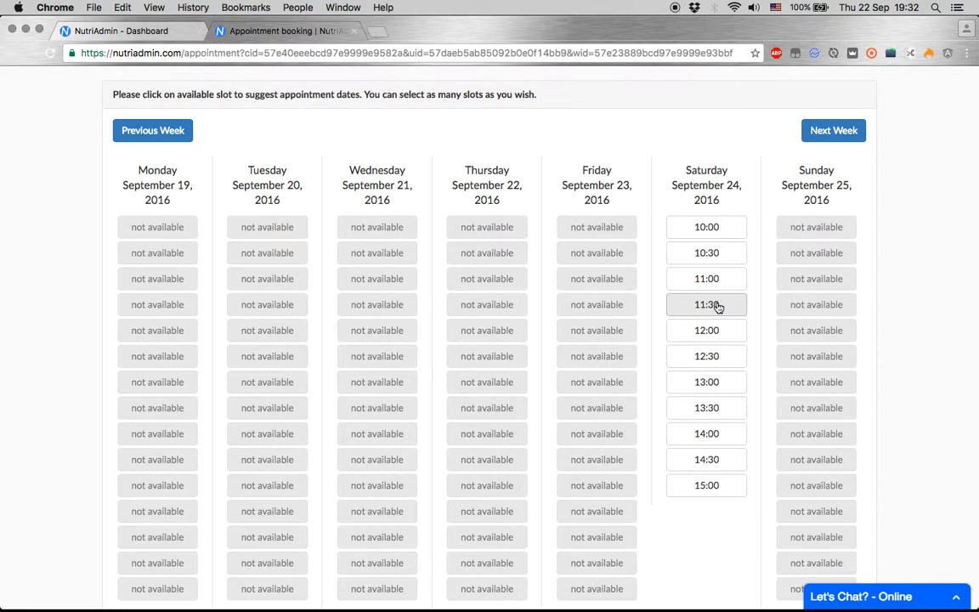
pyautogui.click(718, 306)
pyautogui.click(704, 453)
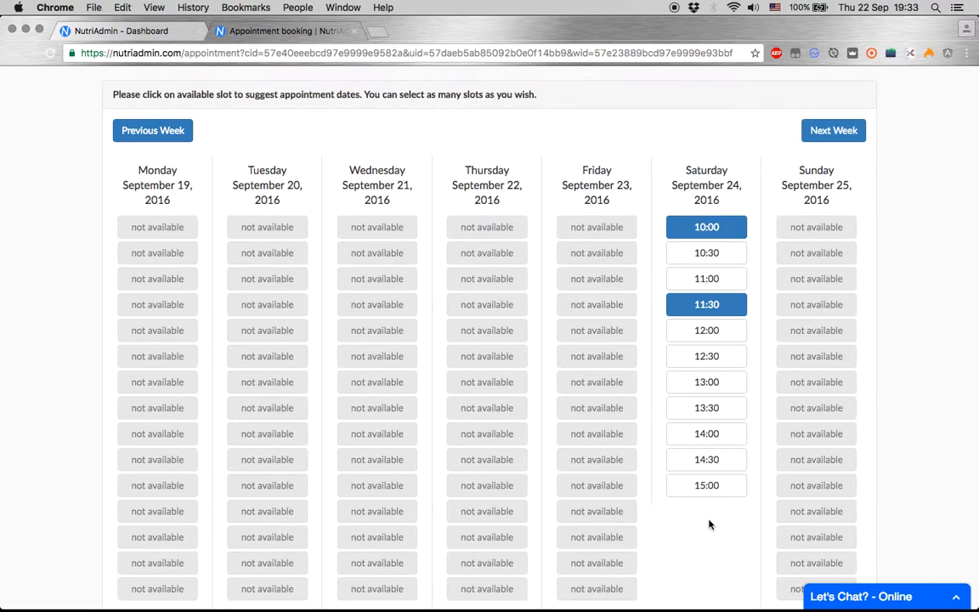
pyautogui.scroll(2, 657, 344)
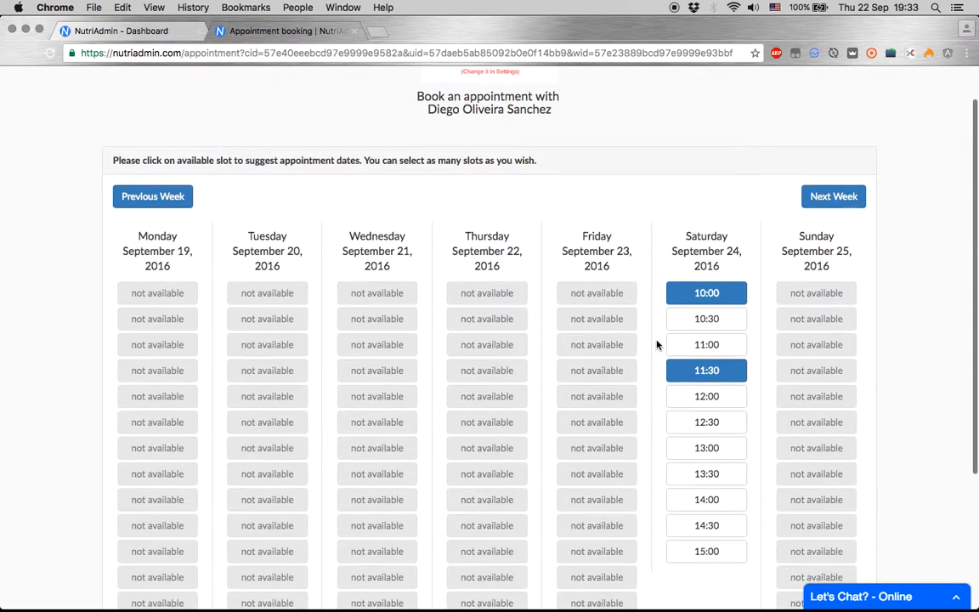
# Step: Return to the NutriAdmin dashboard and check the notifications, reloading the page to refresh them
pyautogui.click(119, 31)
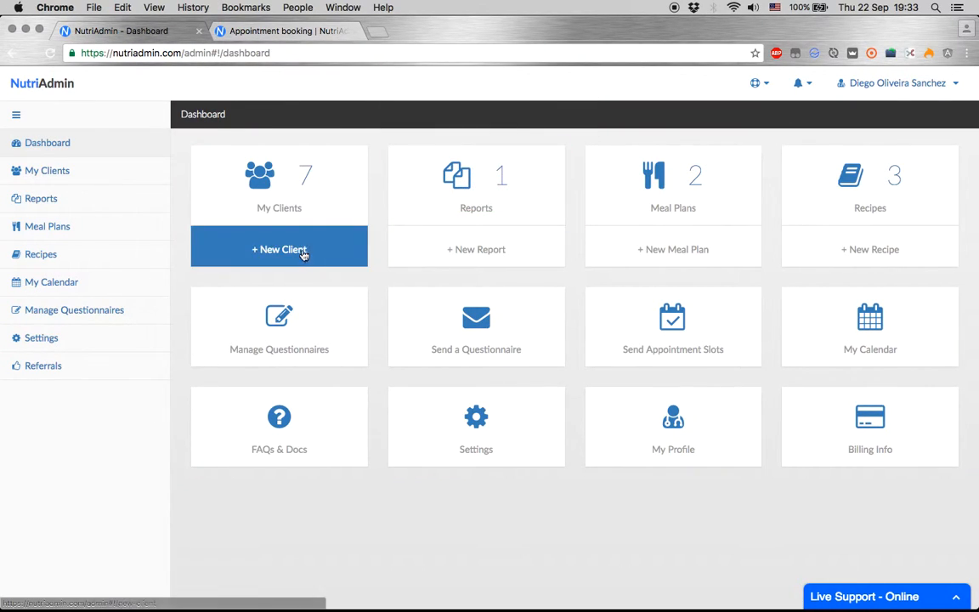
pyautogui.click(797, 86)
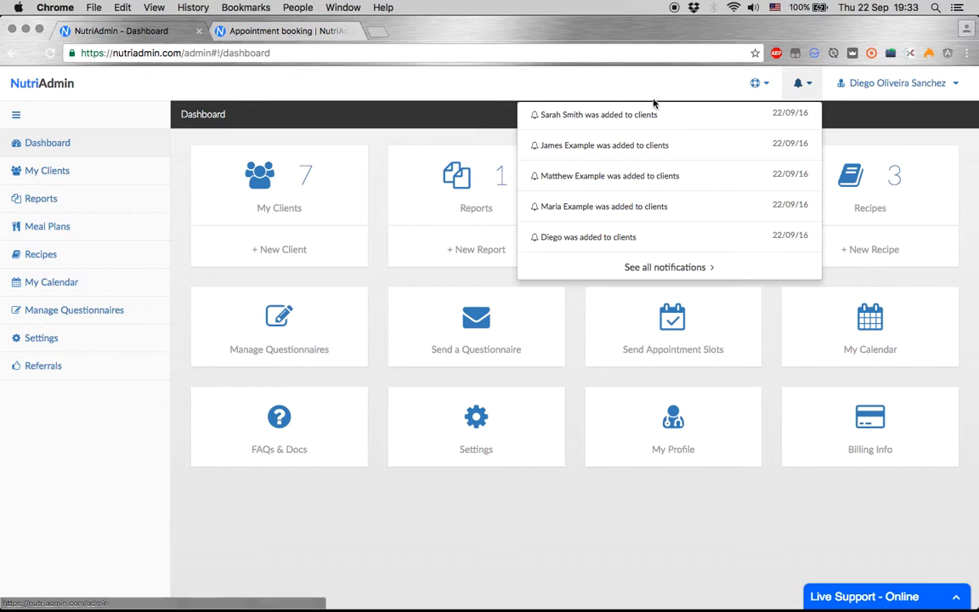
pyautogui.click(810, 82)
pyautogui.press('super+r')
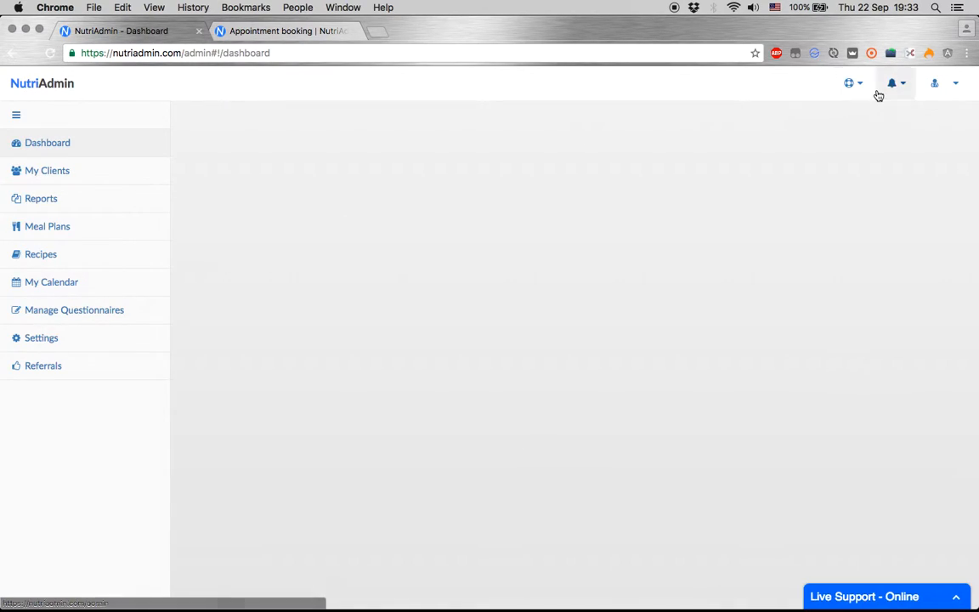
pyautogui.click(815, 85)
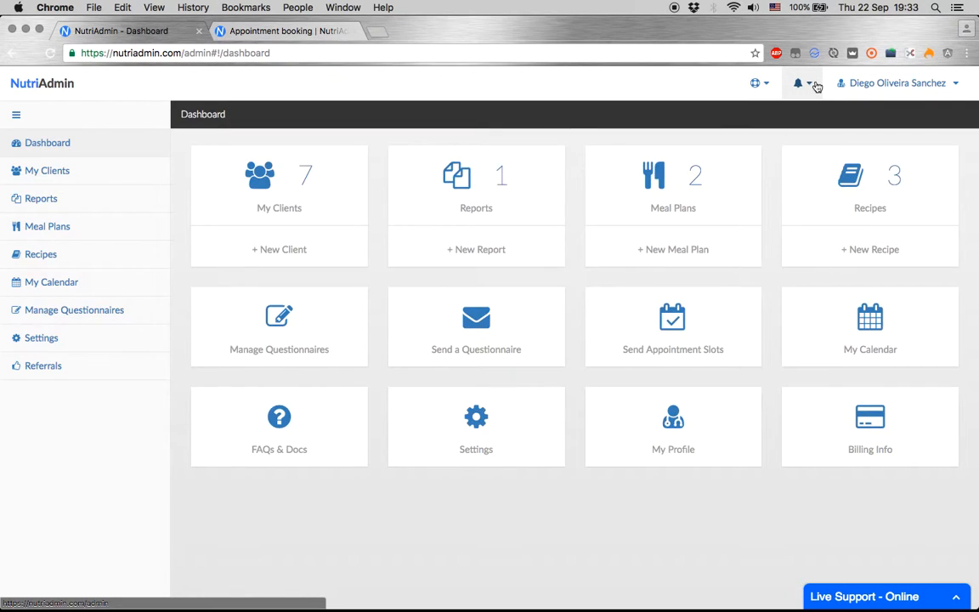
pyautogui.click(815, 85)
pyautogui.click(815, 85)
# Step: Open the last listed client's appointments, confirm the requested date 2016/09/24 10:00 and reload the page
pyautogui.click(236, 201)
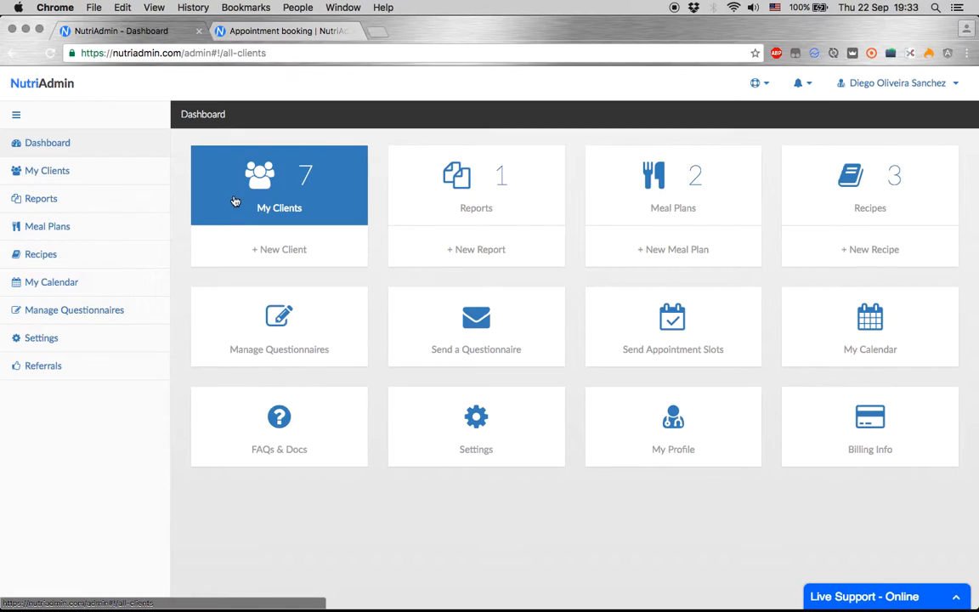
pyautogui.click(326, 377)
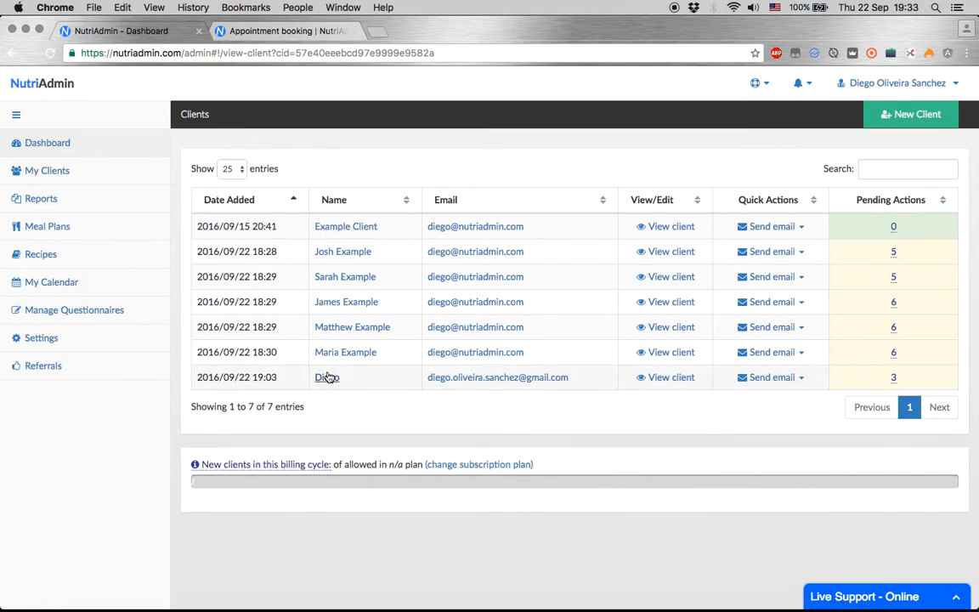
pyautogui.click(739, 149)
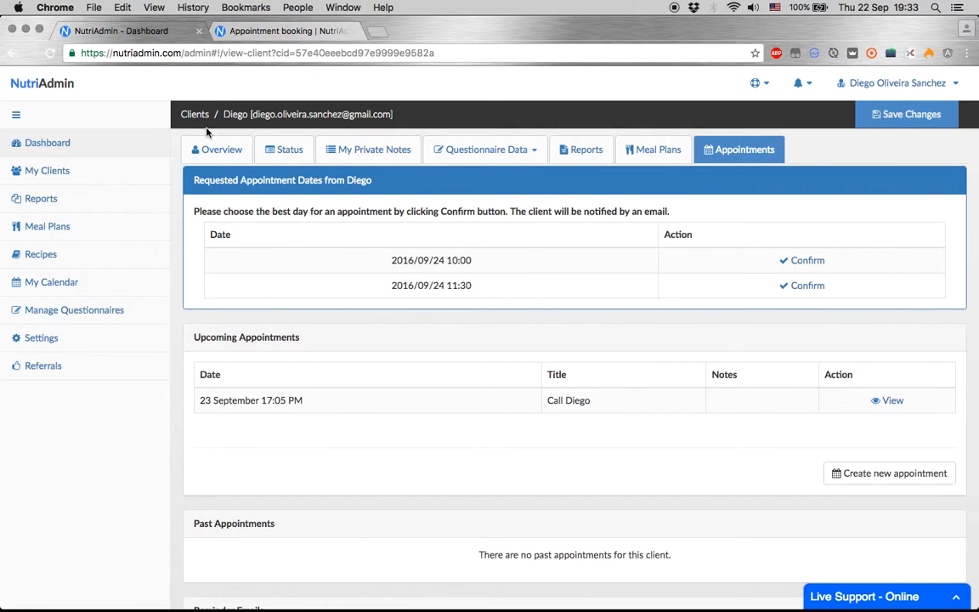
pyautogui.tripleClick(299, 211)
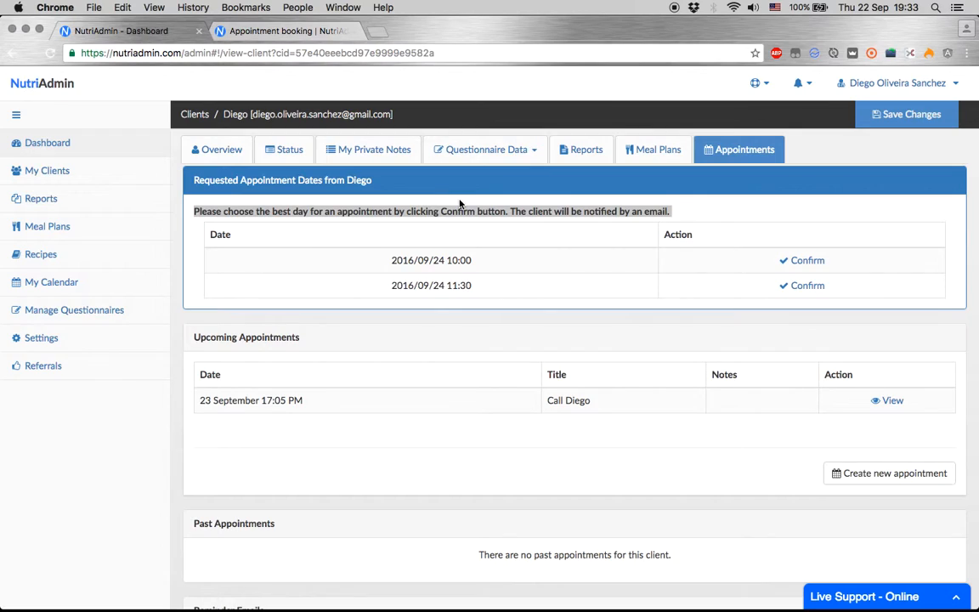
pyautogui.click(487, 214)
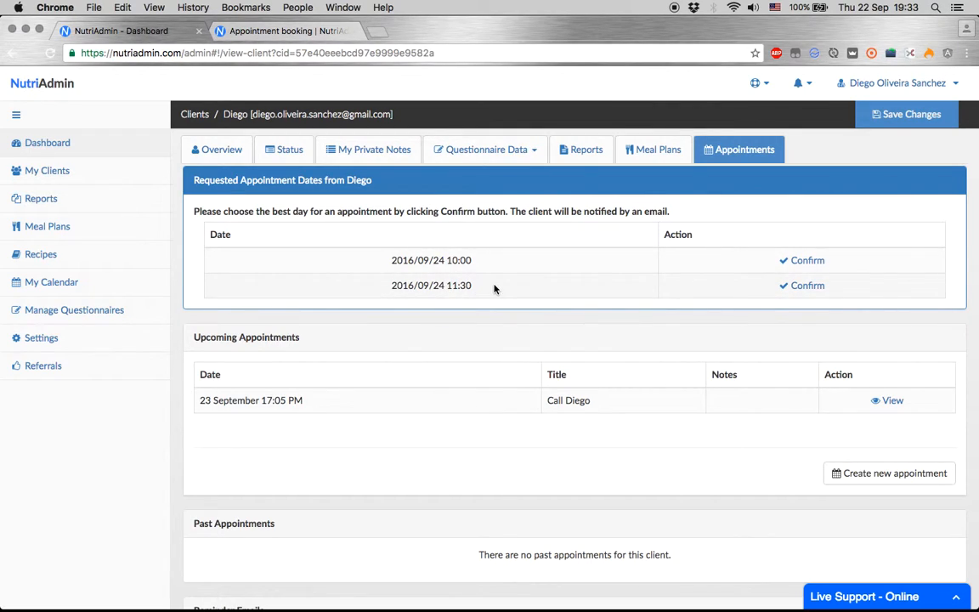
pyautogui.click(807, 260)
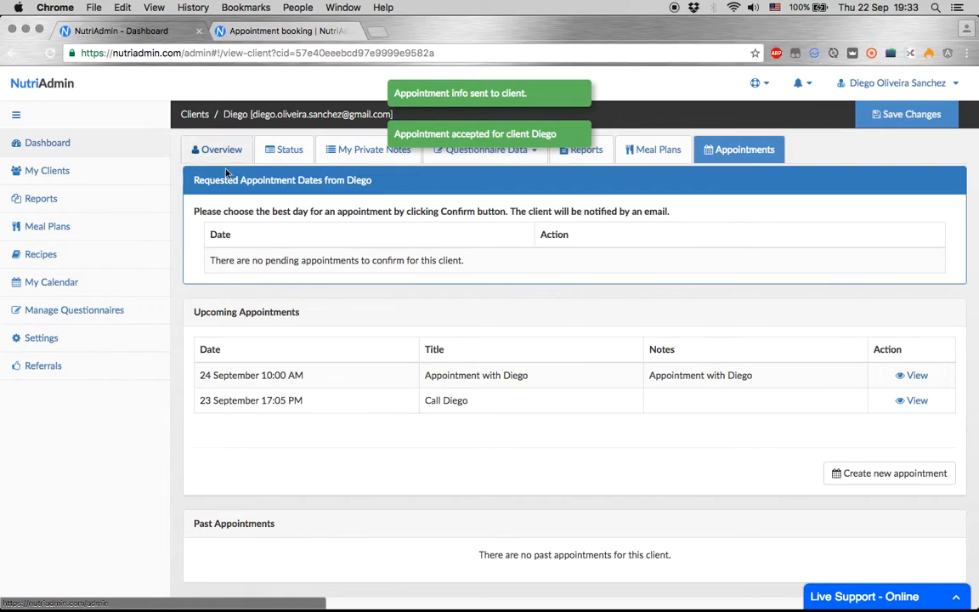
pyautogui.click(50, 52)
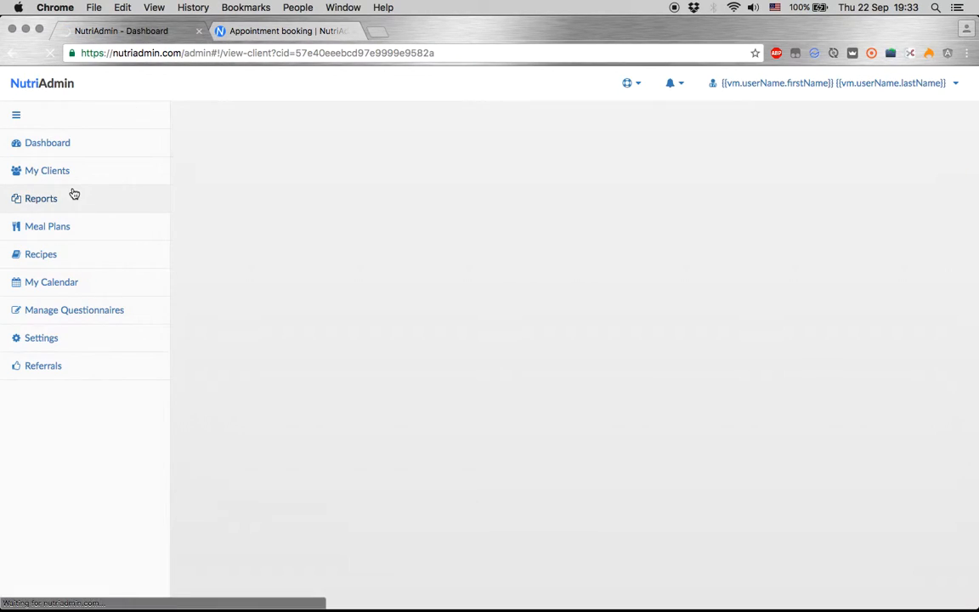
# Step: Open the calendar and check the week of September 2016 for the client's confirmed Saturday 24 appointment
pyautogui.click(51, 292)
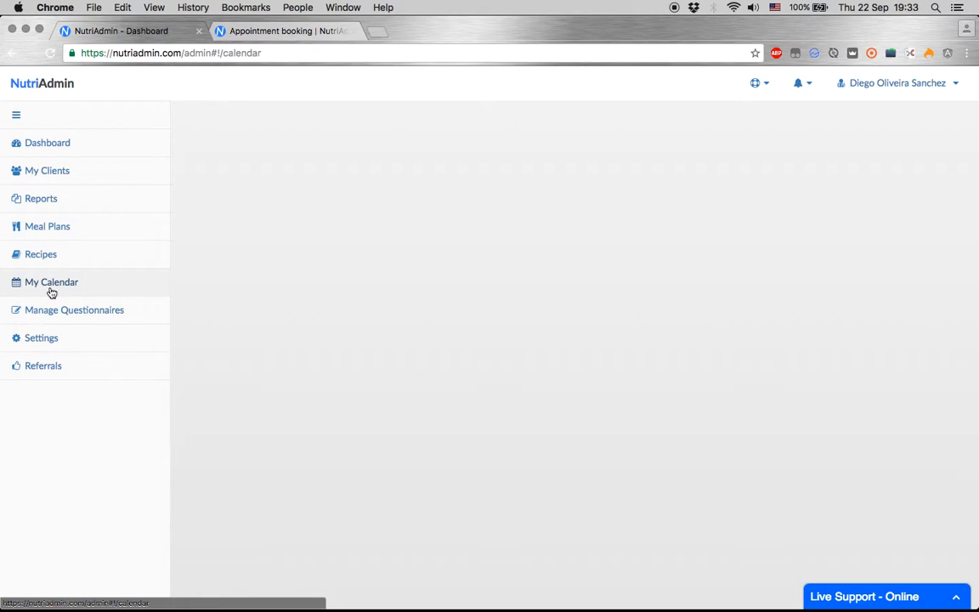
pyautogui.scroll(-1, 621, 438)
pyautogui.scroll(-1, 621, 438)
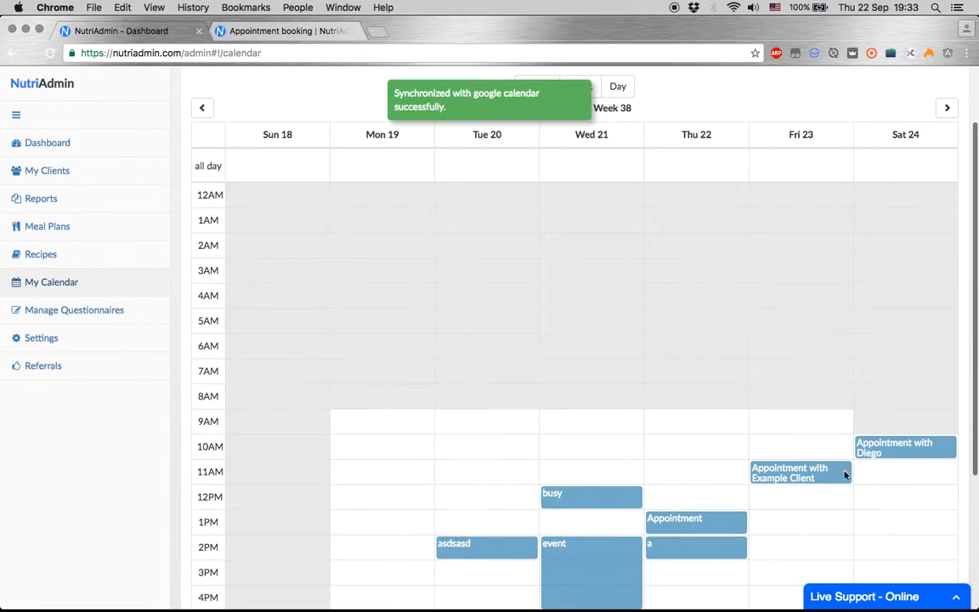
pyautogui.scroll(-1, 891, 456)
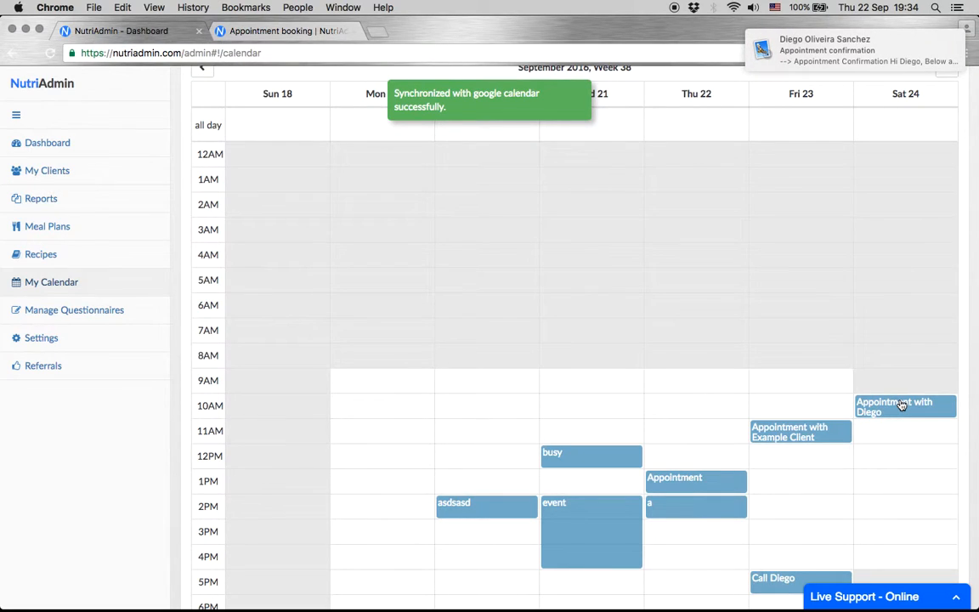
# Step: Open the incoming appointment confirmation email in Mail, read its appointment time, and close all open message windows
pyautogui.click(836, 64)
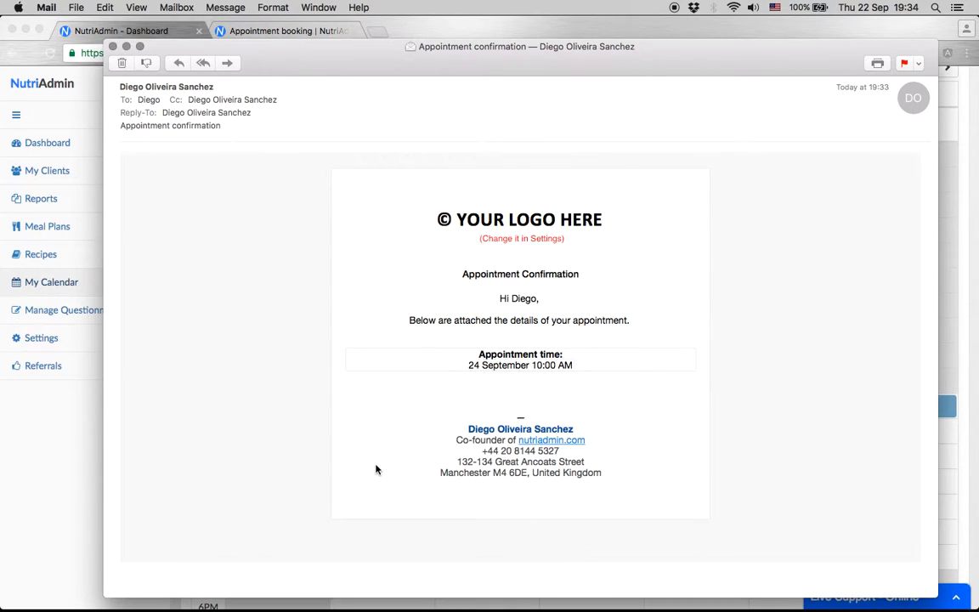
pyautogui.click(112, 46)
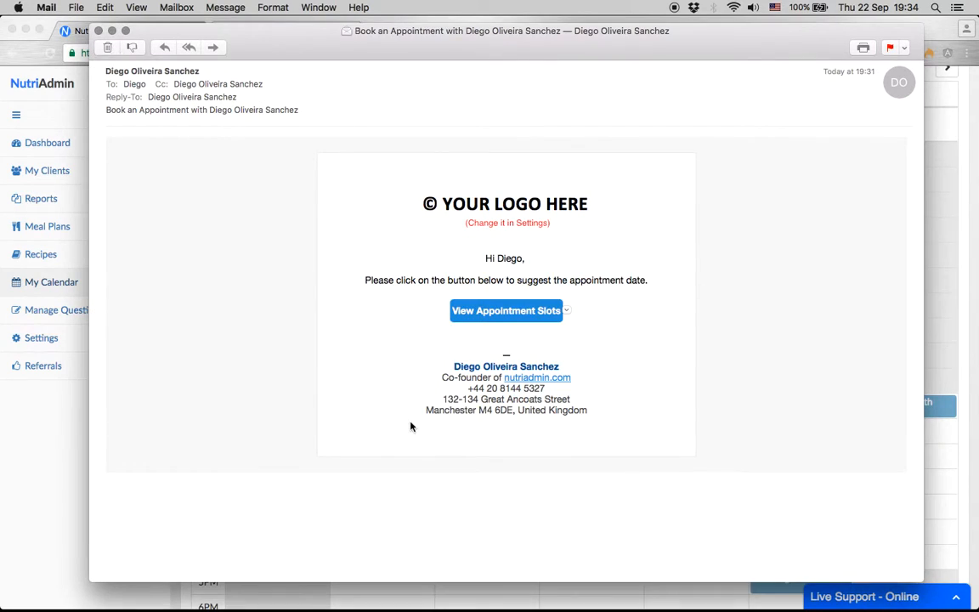
pyautogui.click(97, 31)
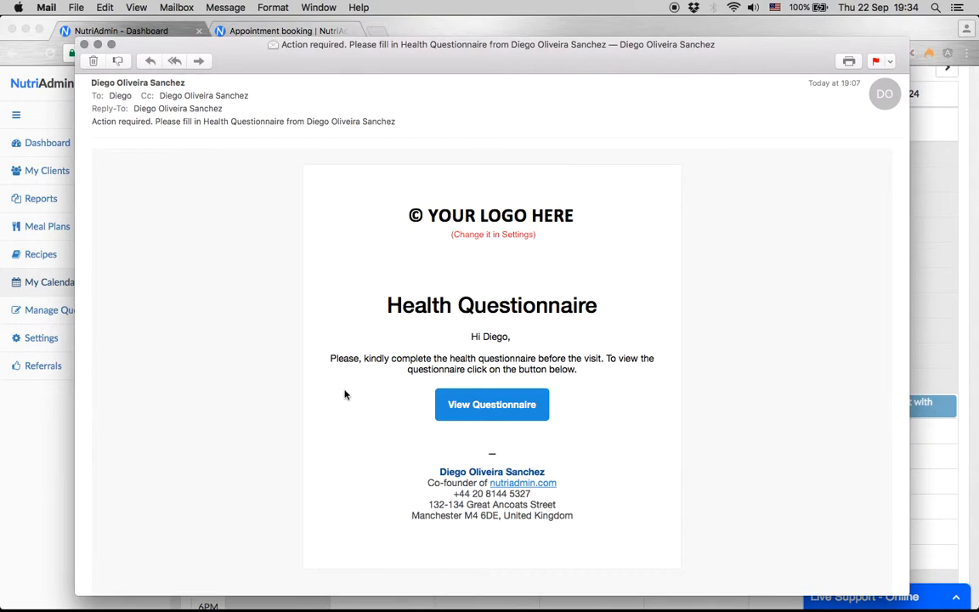
pyautogui.click(82, 44)
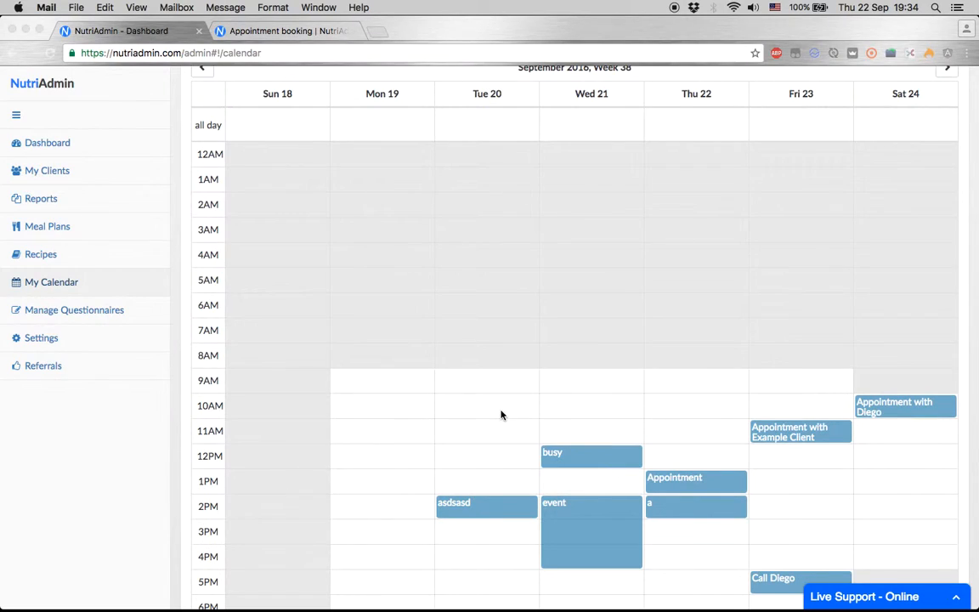
# Step: Return to the NutriAdmin calendar in Chrome and review the working hours and appointments across Week 38
pyautogui.scroll(-3, 501, 415)
pyautogui.click(809, 459)
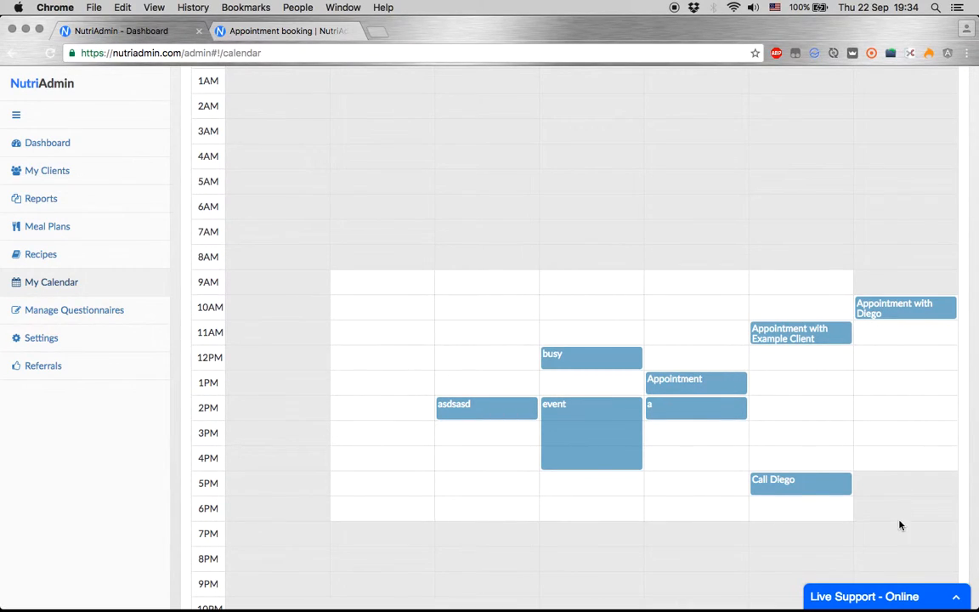
pyautogui.scroll(-2, 896, 467)
pyautogui.scroll(6, 369, 403)
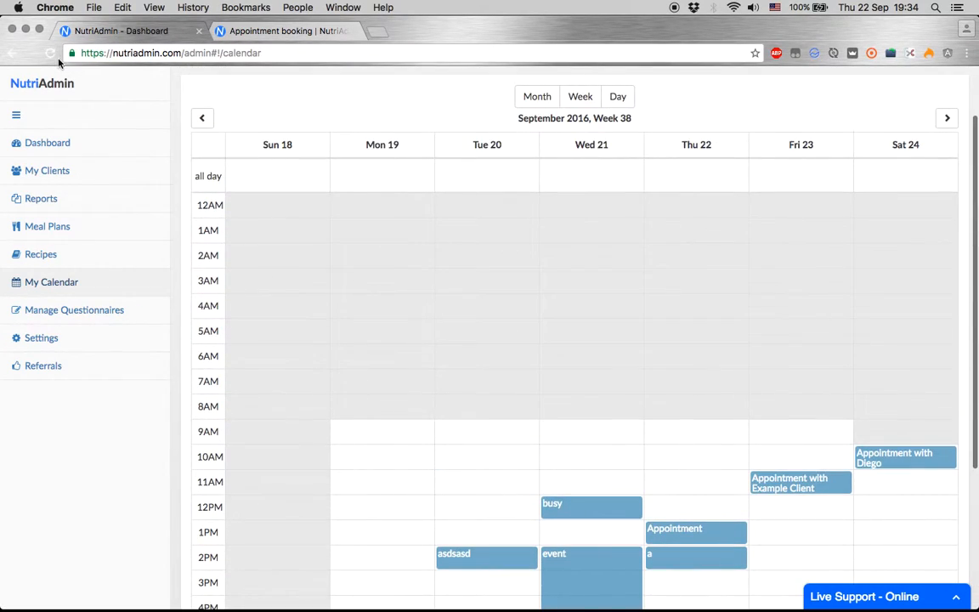
pyautogui.scroll(-5, 426, 407)
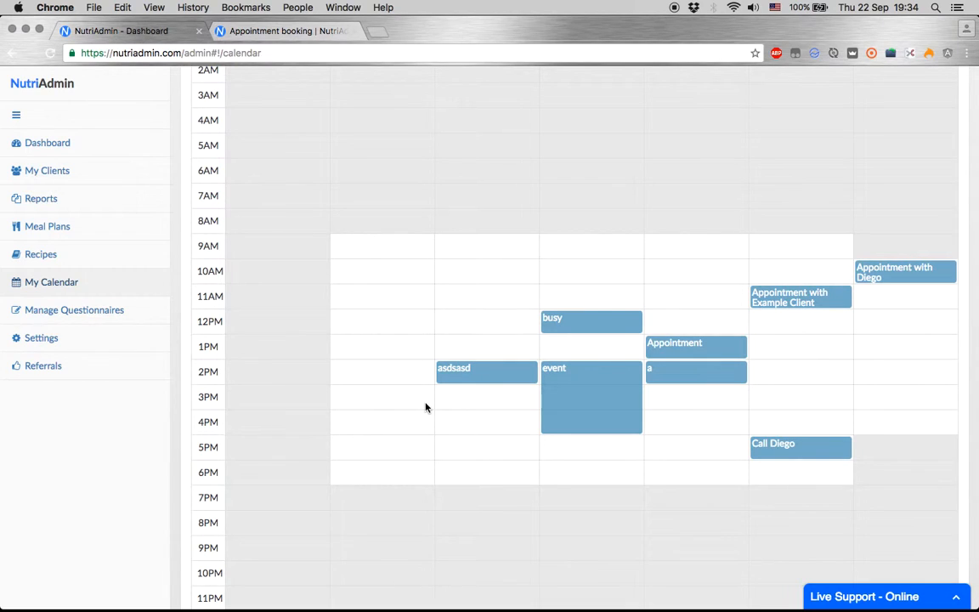
pyautogui.scroll(8, 867, 370)
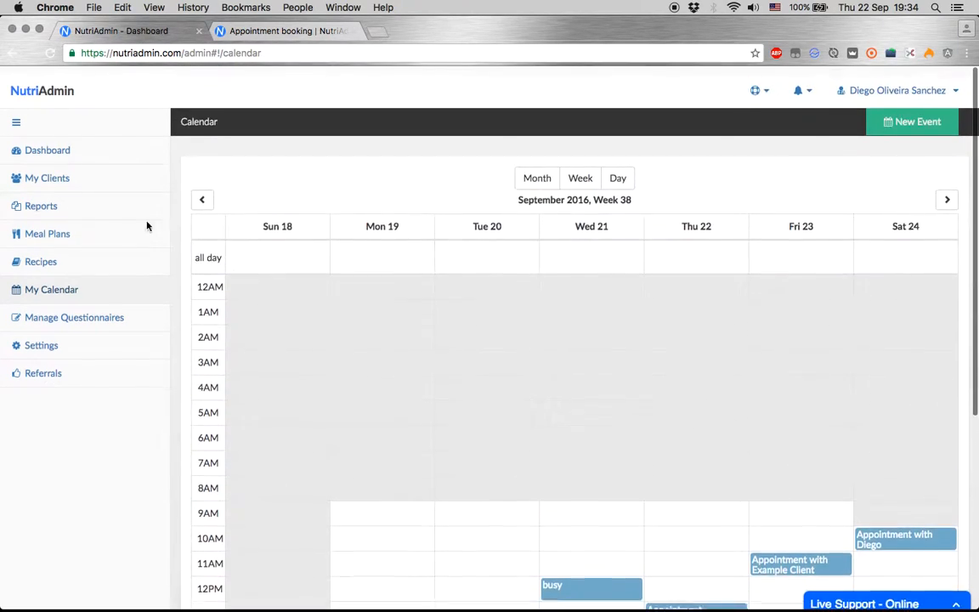
# Step: Send appointment slots from the dashboard to the last listed client using the Default Working Schedule, and dismiss the notifications
pyautogui.click(61, 151)
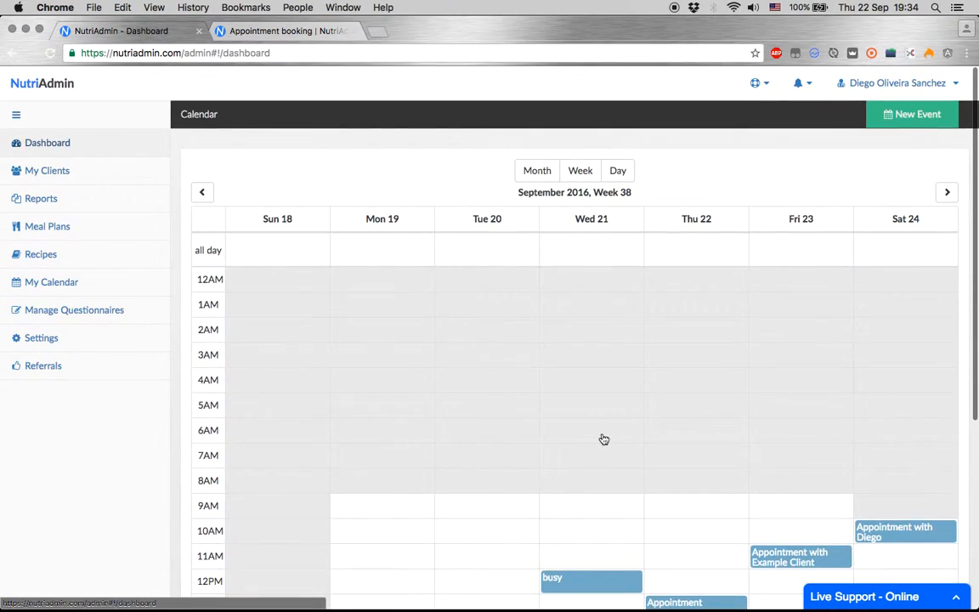
pyautogui.click(664, 360)
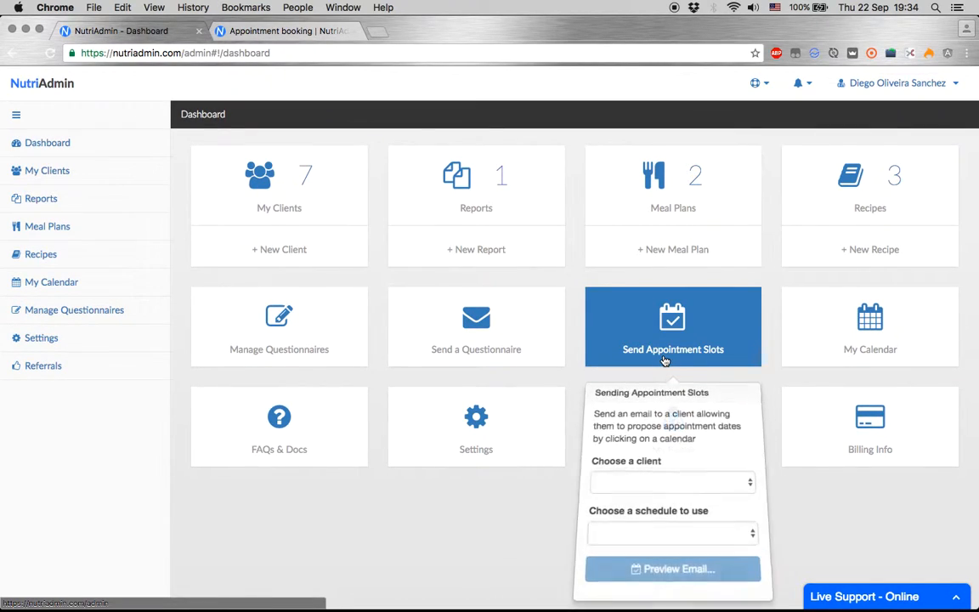
pyautogui.click(669, 482)
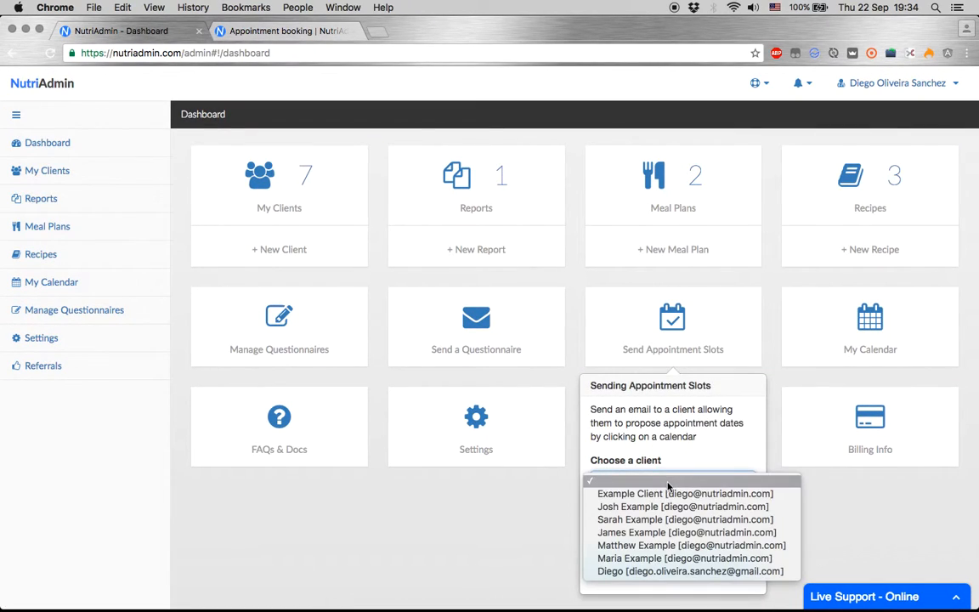
pyautogui.click(677, 571)
pyautogui.click(675, 533)
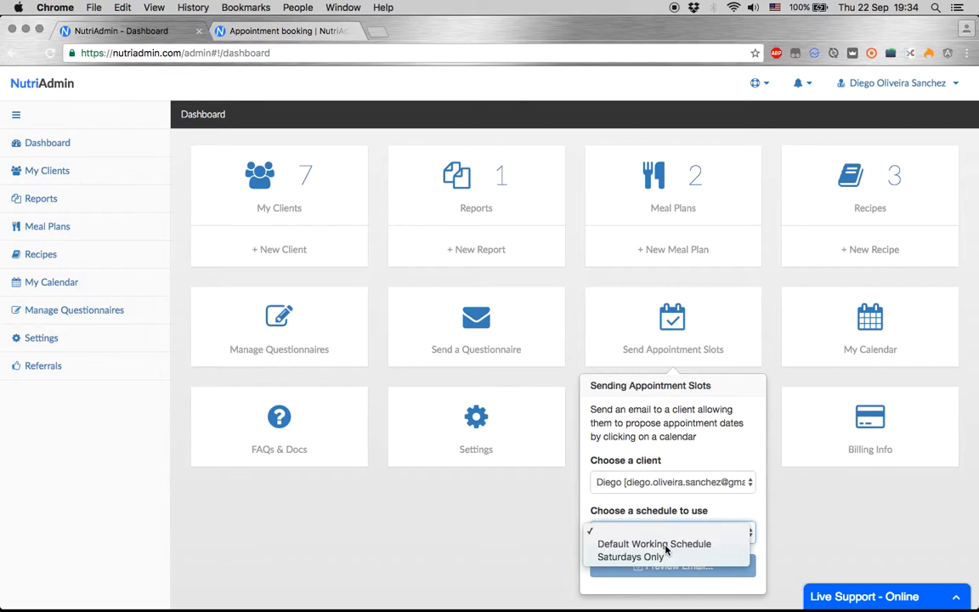
pyautogui.click(613, 545)
pyautogui.click(685, 567)
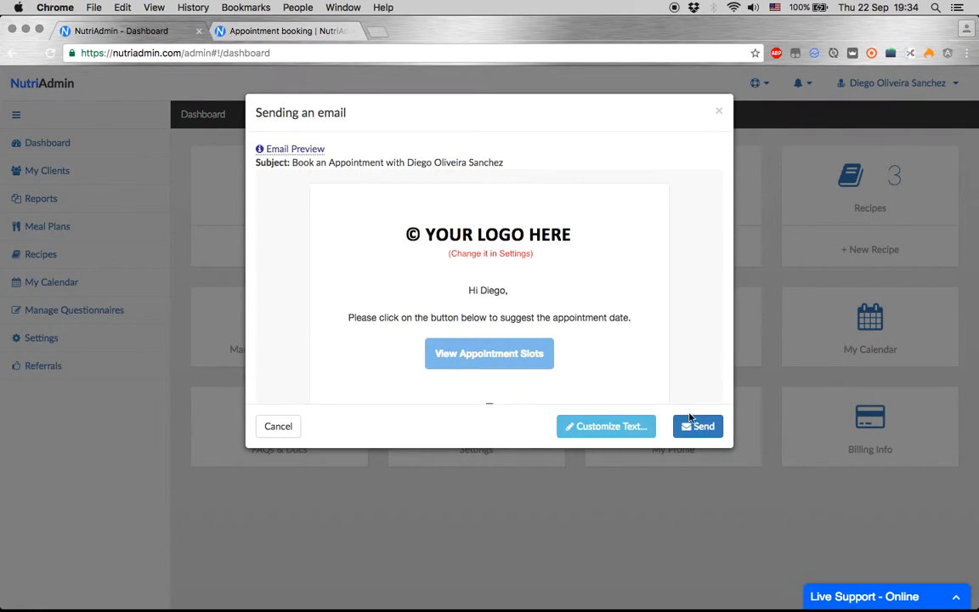
pyautogui.click(698, 424)
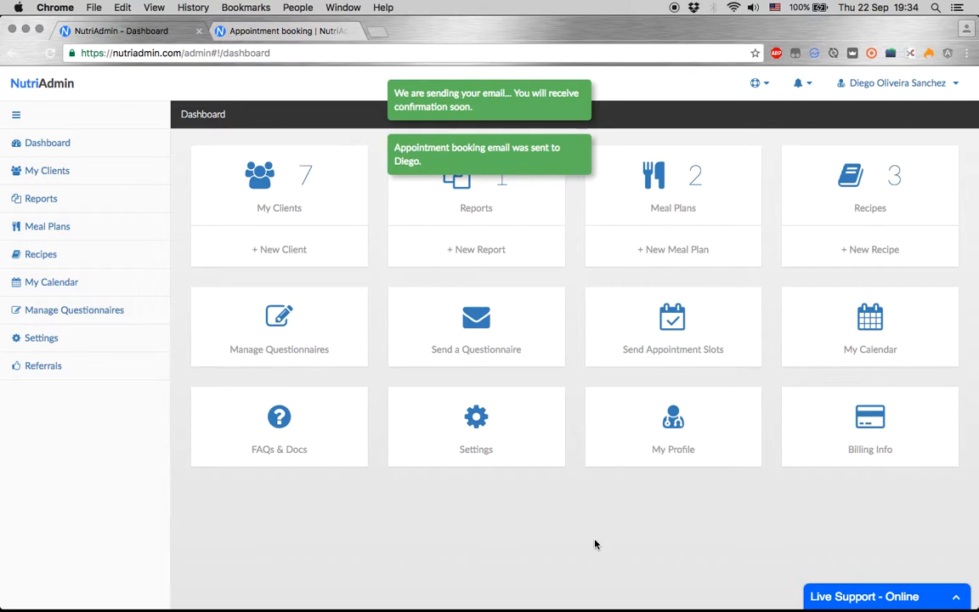
pyautogui.click(566, 96)
pyautogui.click(574, 97)
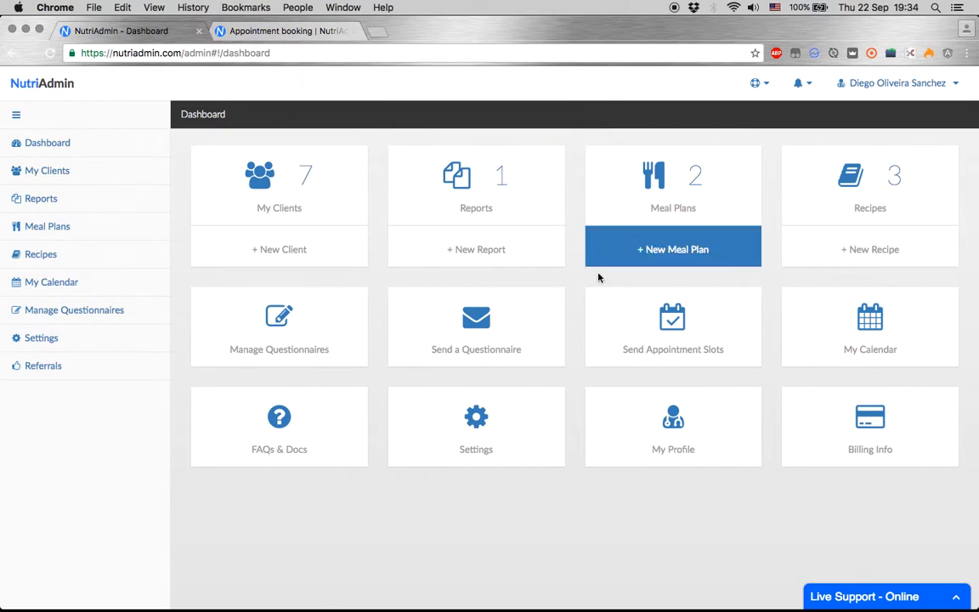
# Step: Open the new booking email in Mail, follow its appointment slots link and examine the available times for the following week
pyautogui.click(858, 52)
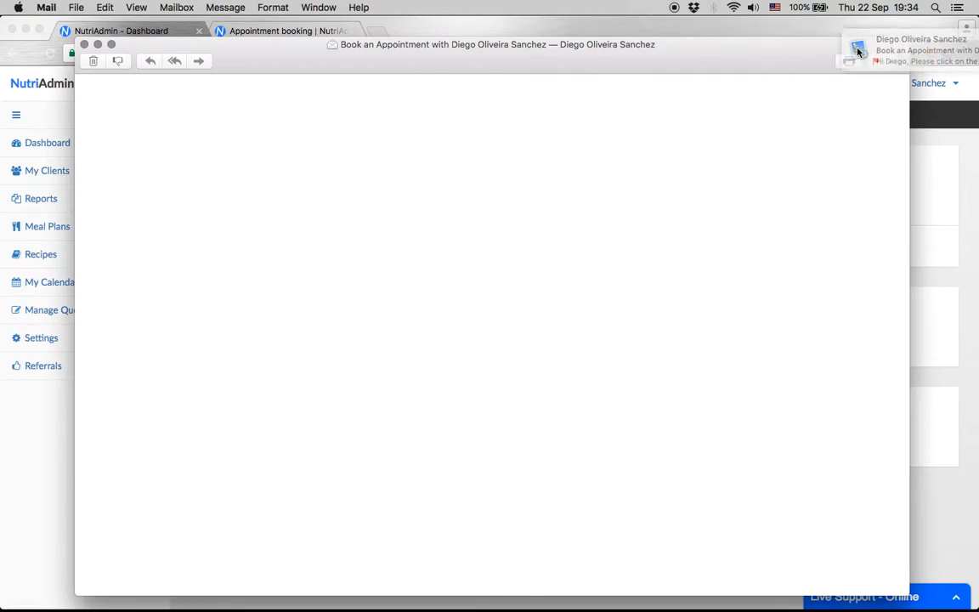
pyautogui.click(502, 327)
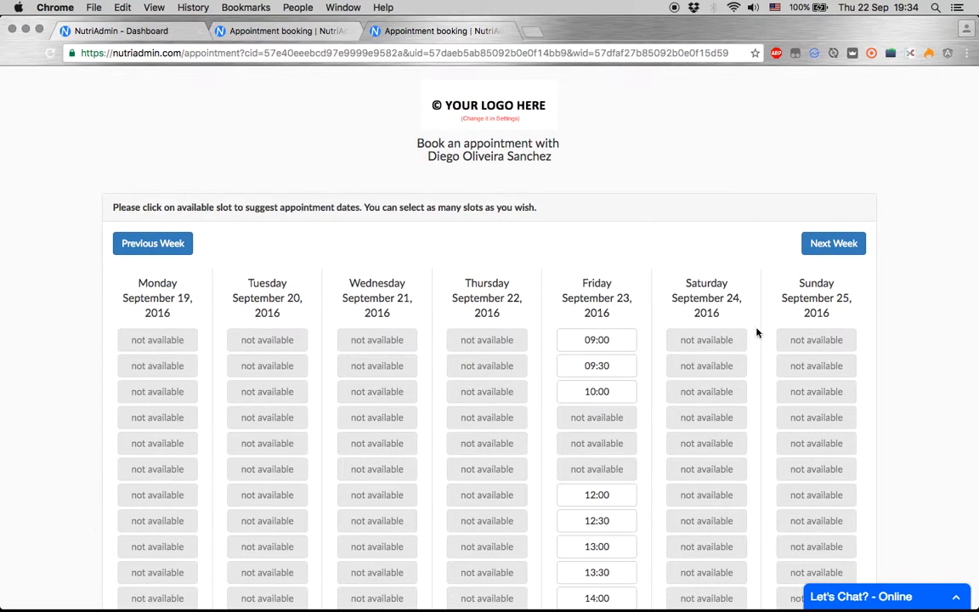
pyautogui.click(832, 243)
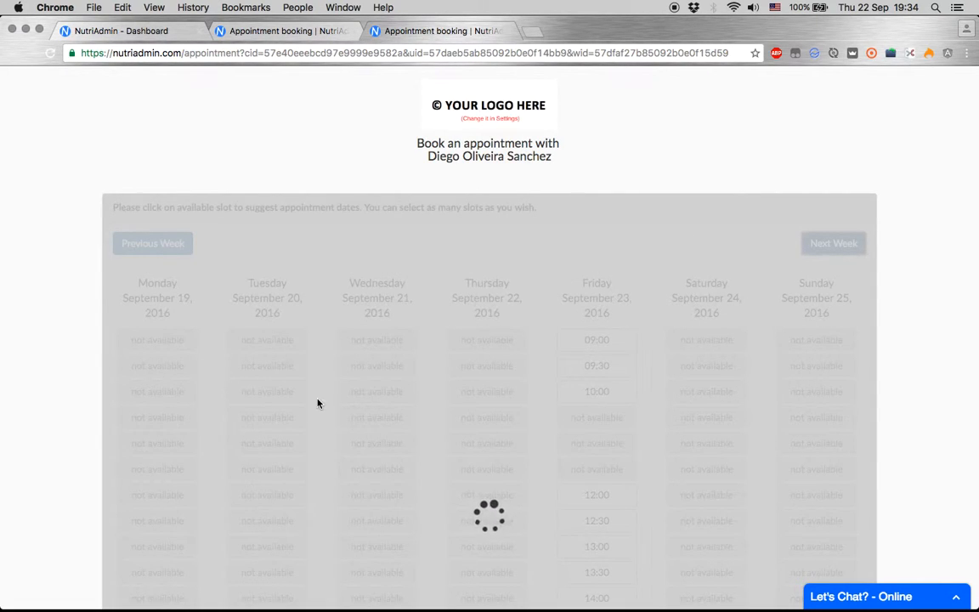
pyautogui.scroll(-3, 82, 371)
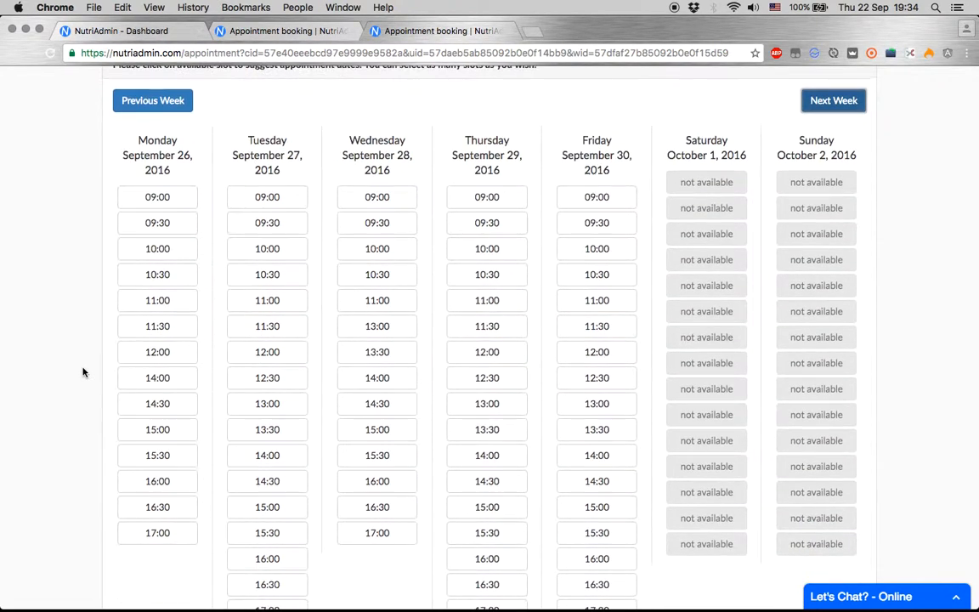
pyautogui.scroll(-1, 71, 417)
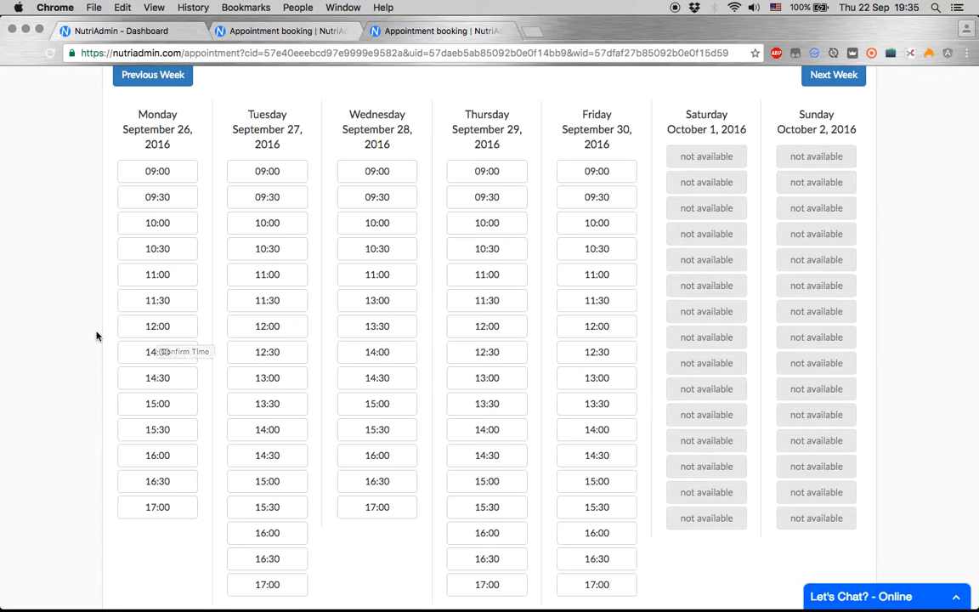
pyautogui.scroll(-1, 85, 363)
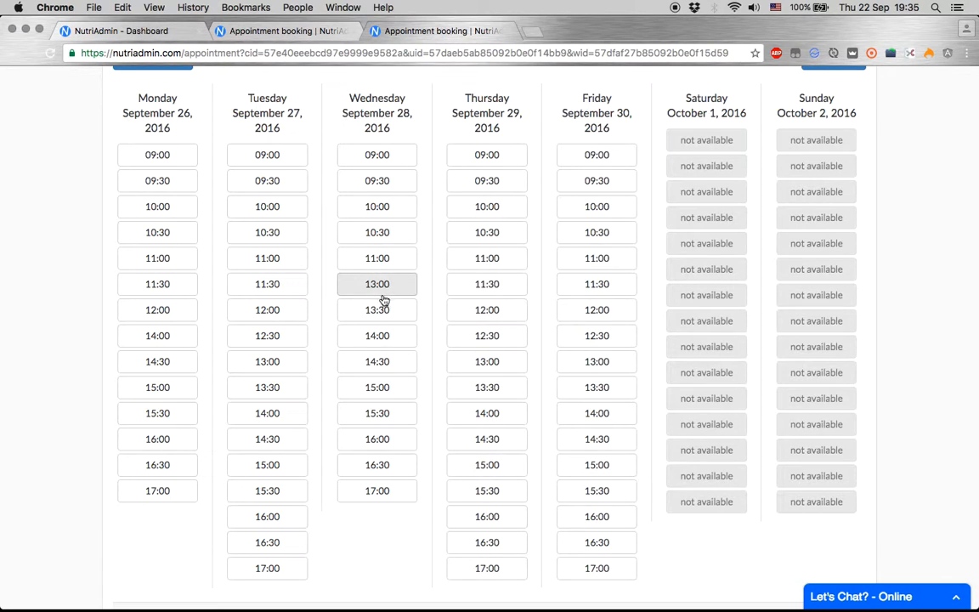
pyautogui.scroll(-1, 412, 497)
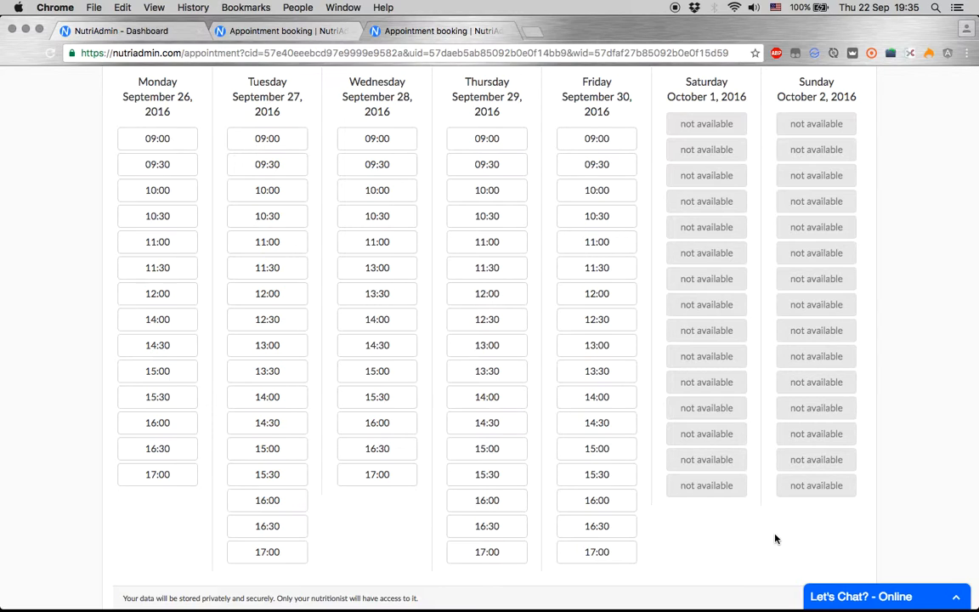
pyautogui.scroll(2, 775, 538)
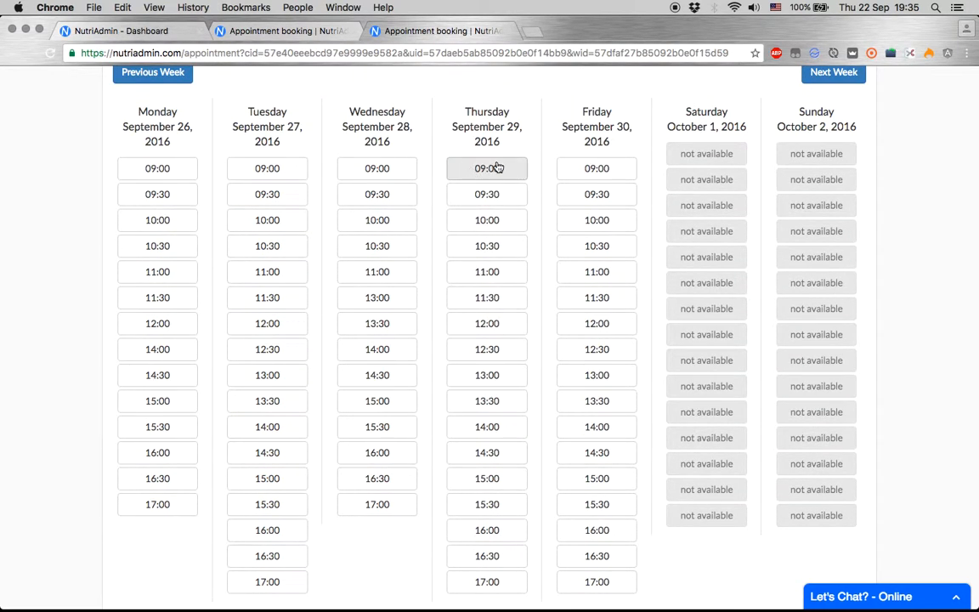
pyautogui.scroll(3, 365, 166)
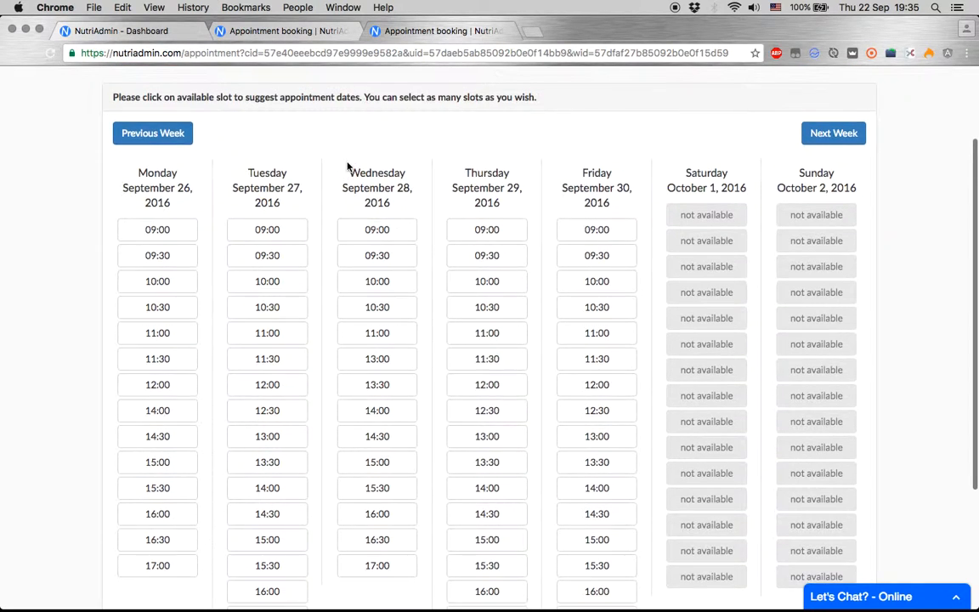
# Step: Go back to the week of September 19, 2016 on the booking page and examine Friday's available slots
pyautogui.click(133, 136)
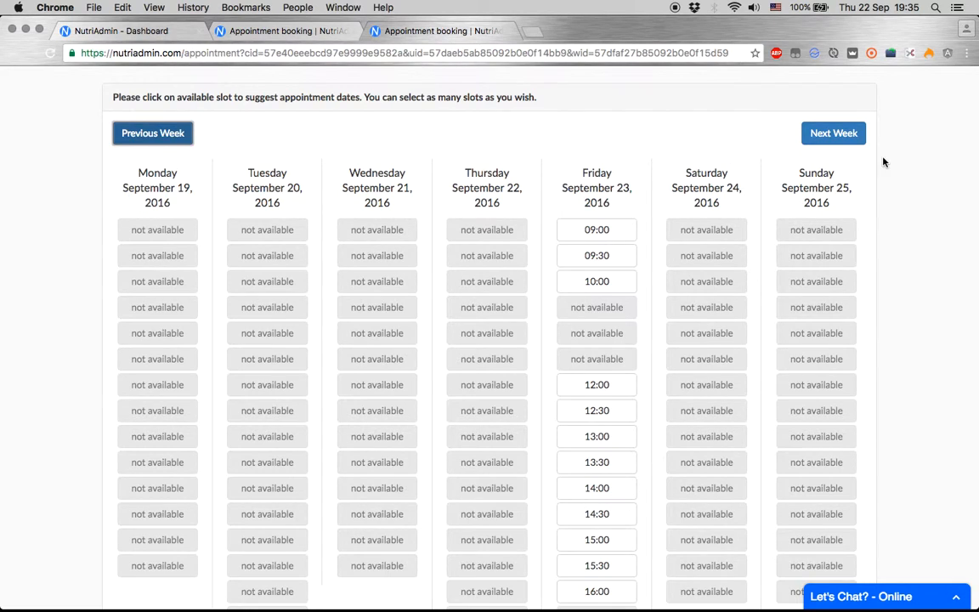
pyautogui.scroll(-2, 699, 285)
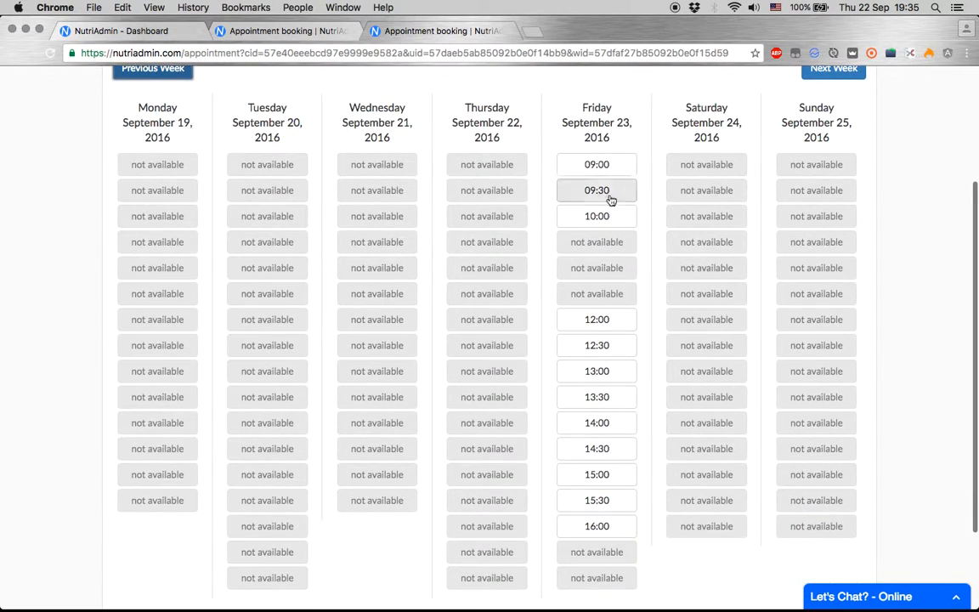
pyautogui.scroll(-1, 607, 240)
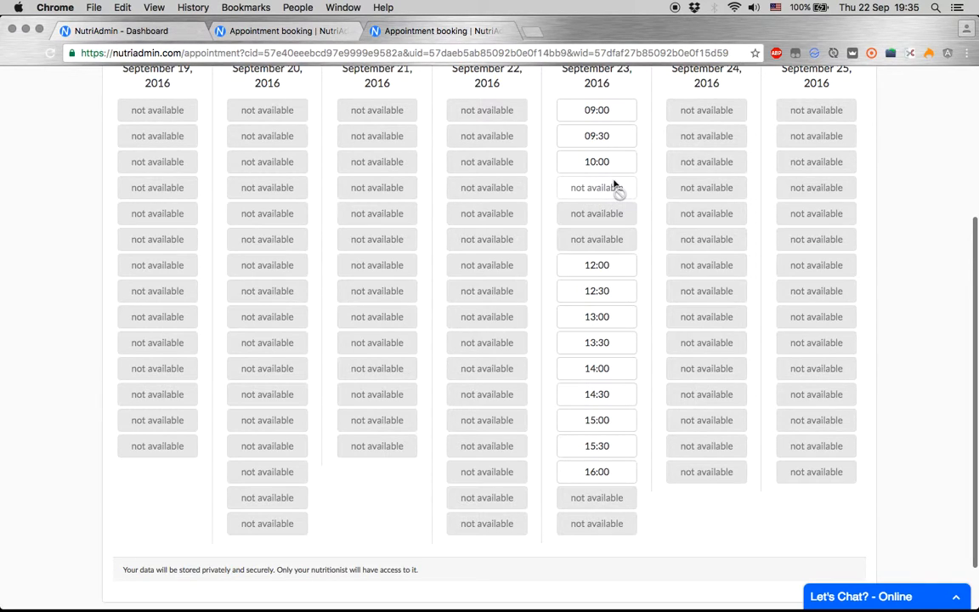
# Step: Check the earlier Saturday booking page, and review this week's events in the NutriAdmin calendar for comparison
pyautogui.click(249, 30)
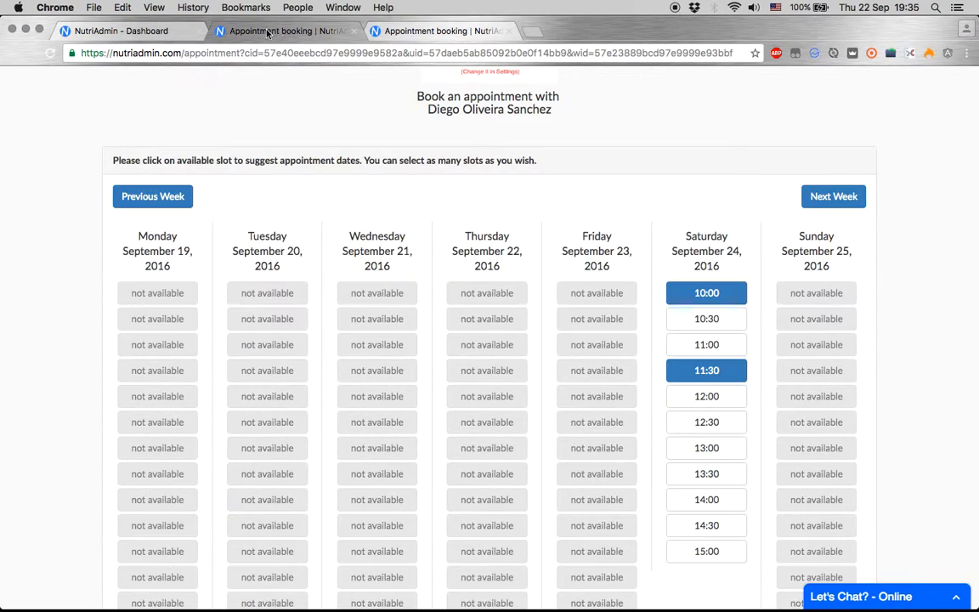
pyautogui.click(159, 33)
pyautogui.click(87, 283)
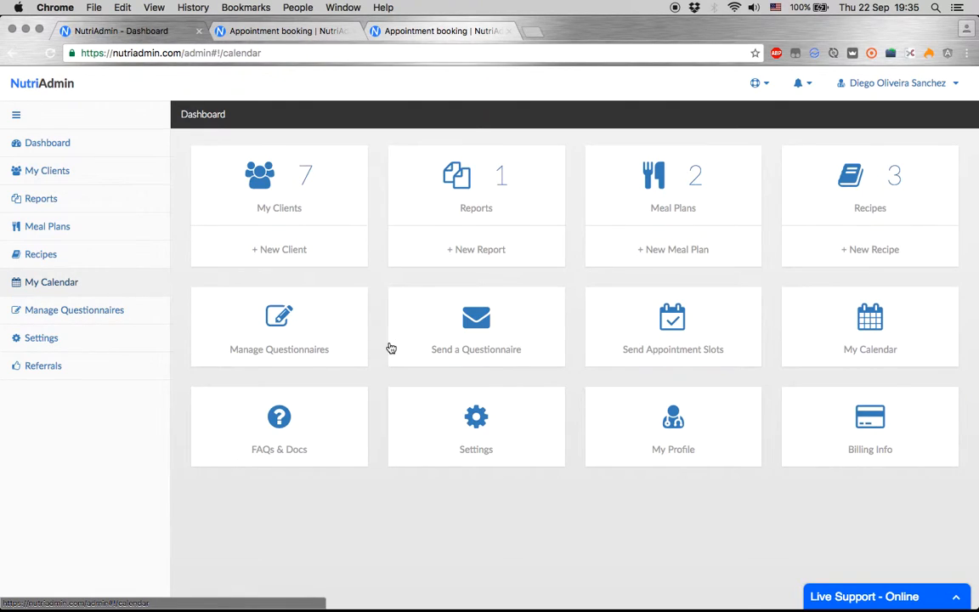
pyautogui.scroll(-5, 647, 343)
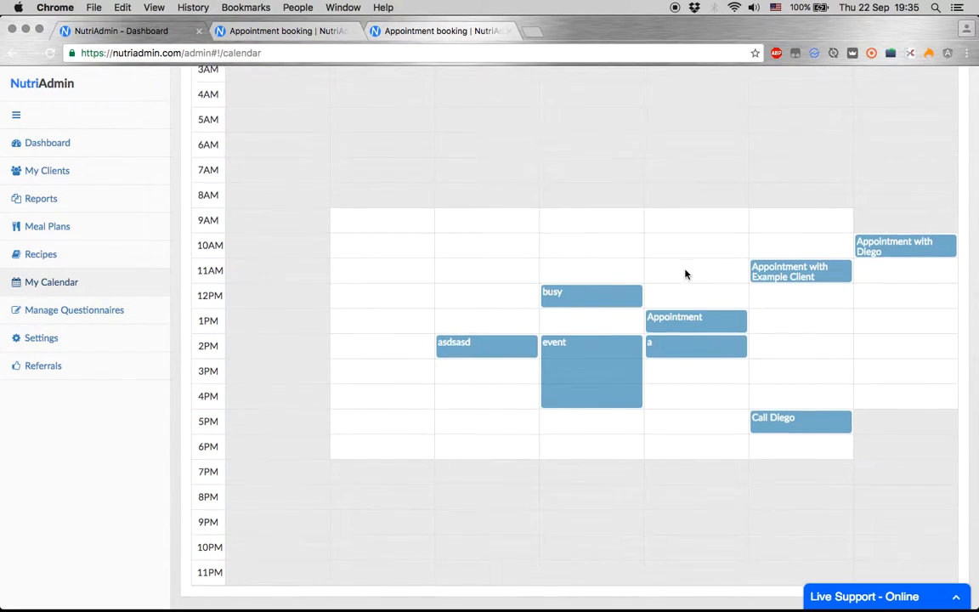
pyautogui.scroll(3, 686, 274)
# Step: Compare the slots on both open booking pages with the calendar, ending on the NutriAdmin calendar
pyautogui.click(411, 32)
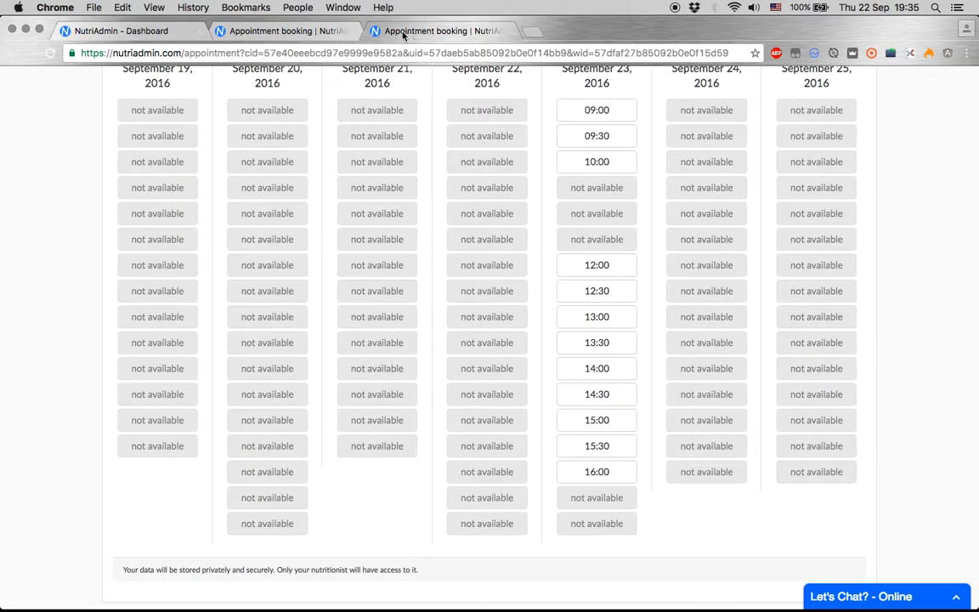
pyautogui.click(293, 31)
pyautogui.click(129, 33)
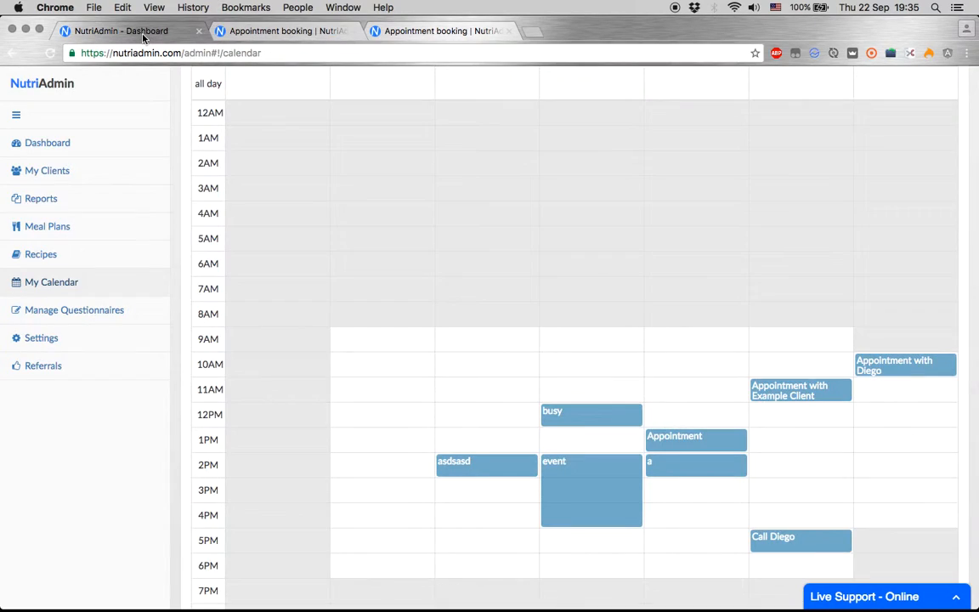
pyautogui.scroll(3, 501, 307)
pyautogui.scroll(1, 472, 242)
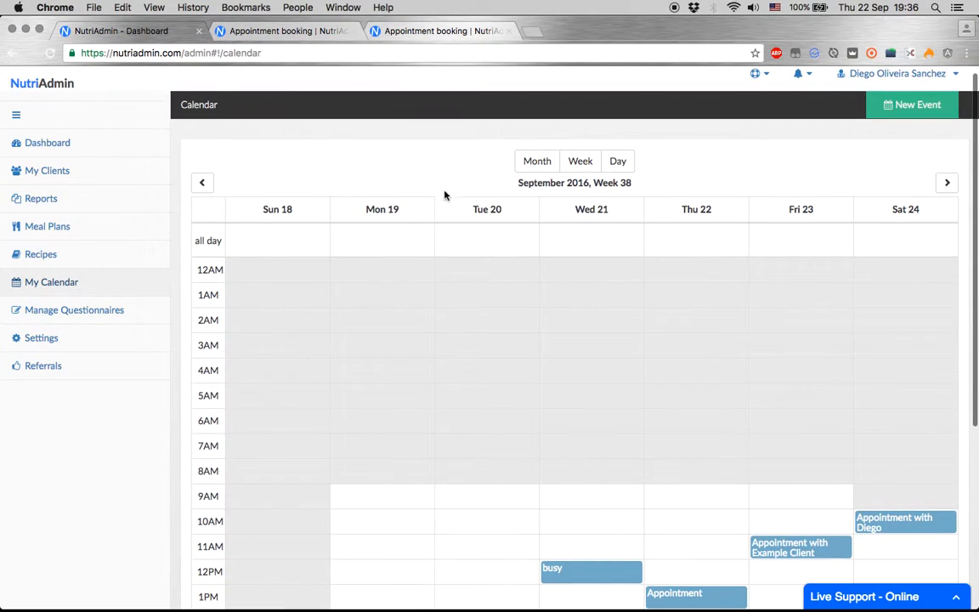
pyautogui.scroll(1, 503, 464)
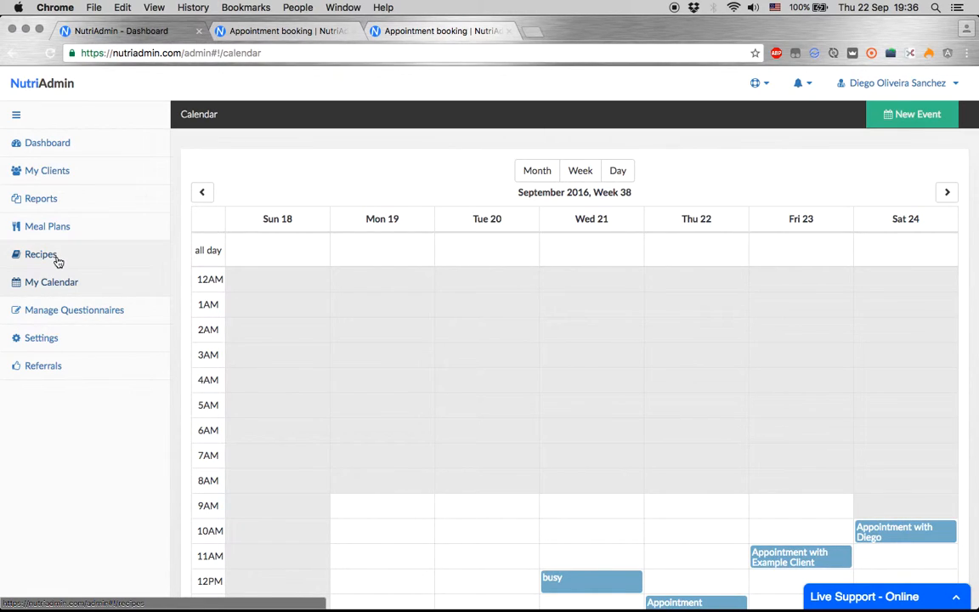
pyautogui.scroll(-5, 518, 390)
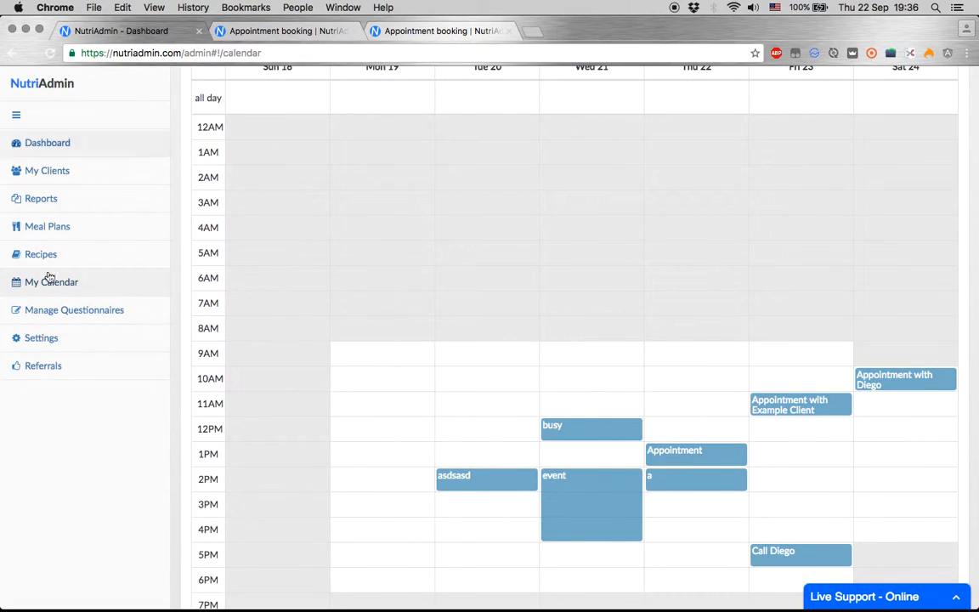
# Step: Return to the dashboard, view the options for sending appointment slots to a client, and dismiss them without sending
pyautogui.click(83, 141)
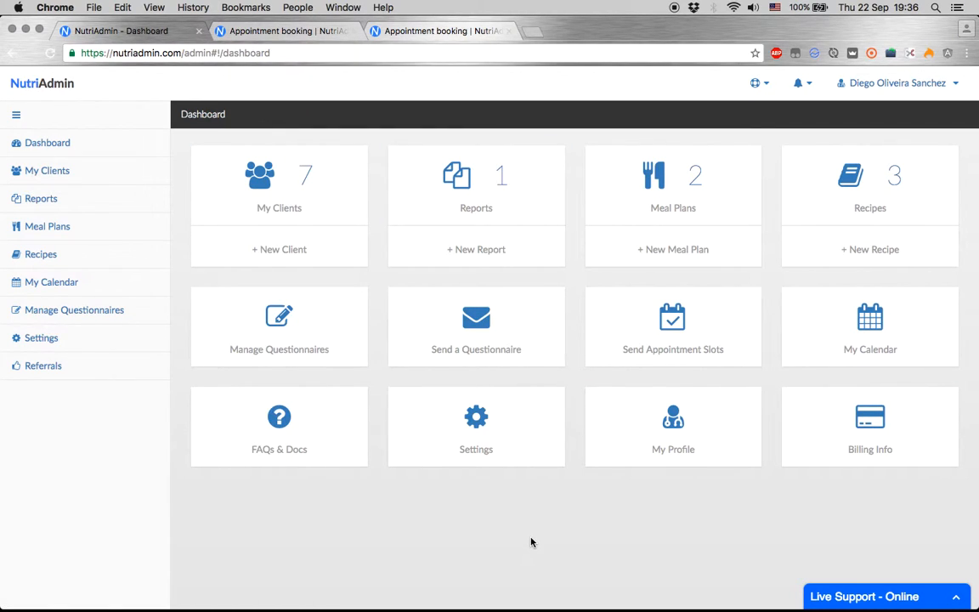
pyautogui.click(662, 359)
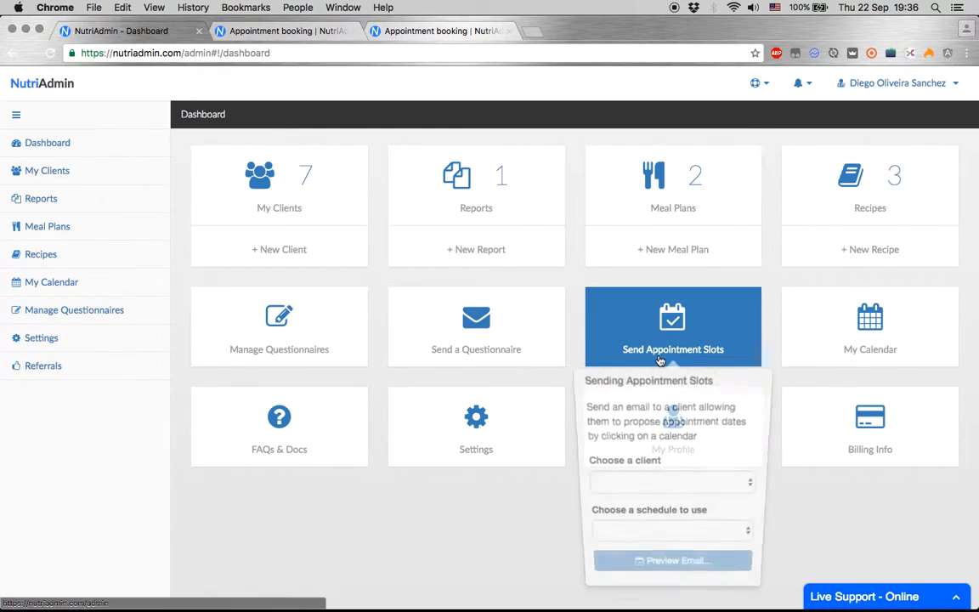
pyautogui.click(452, 521)
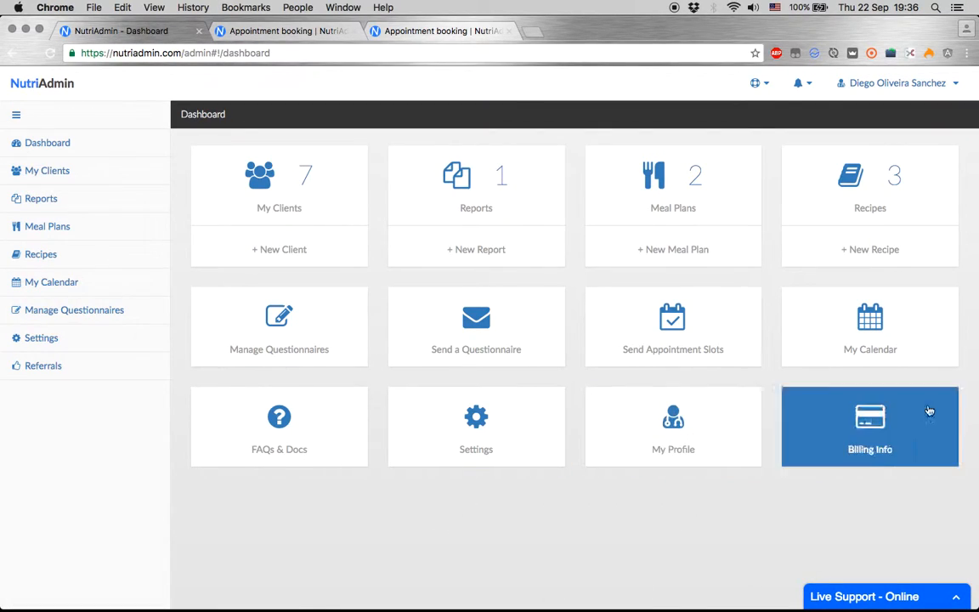